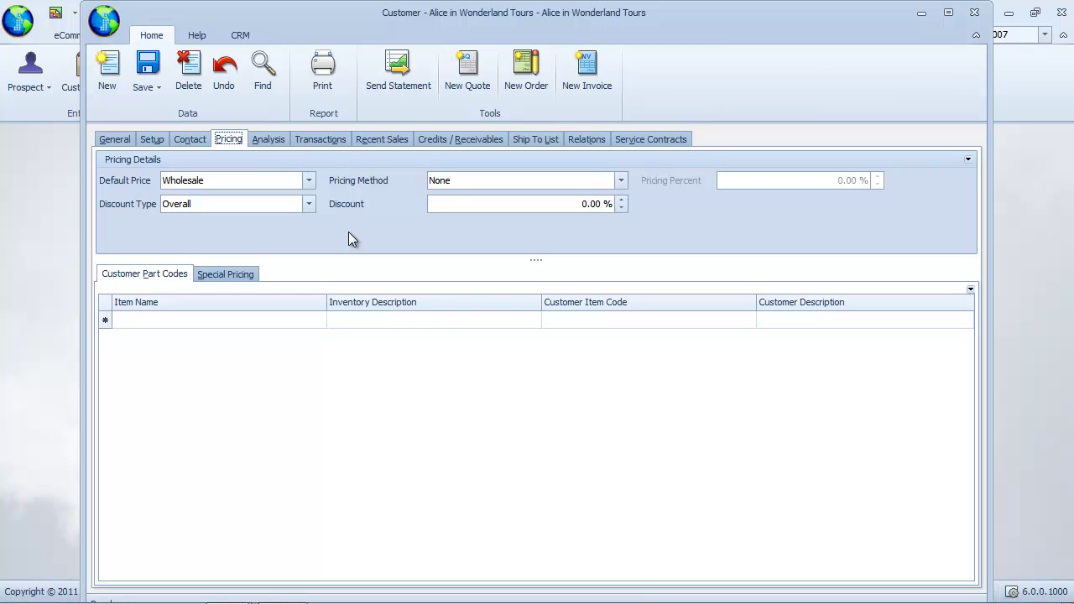
Review the available default price options for the customer
{"action": "left_click", "coordinate": [309, 181]}
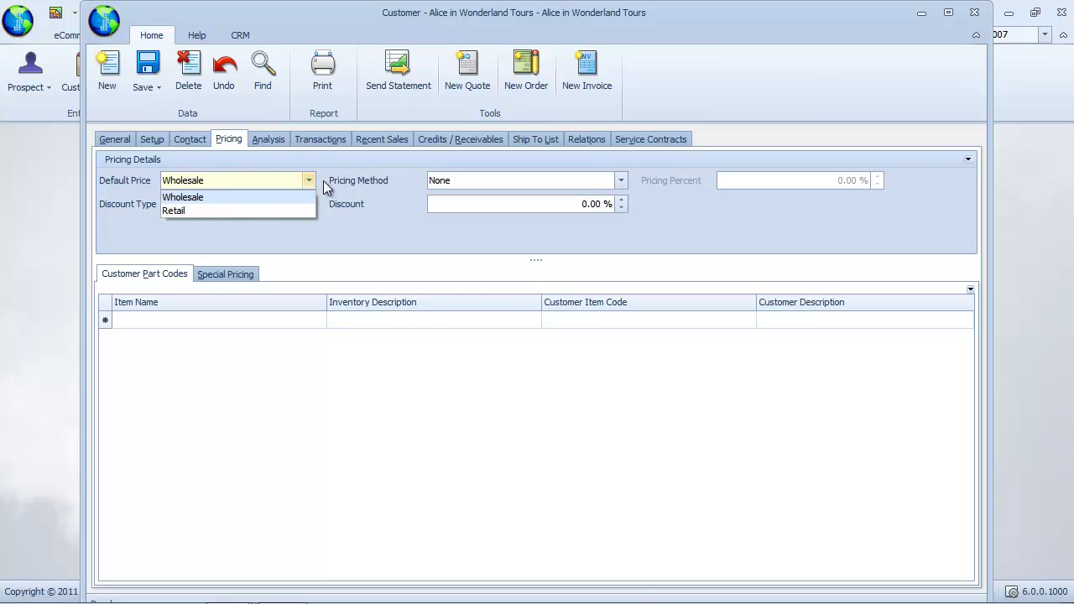
{"action": "left_click", "coordinate": [347, 185]}
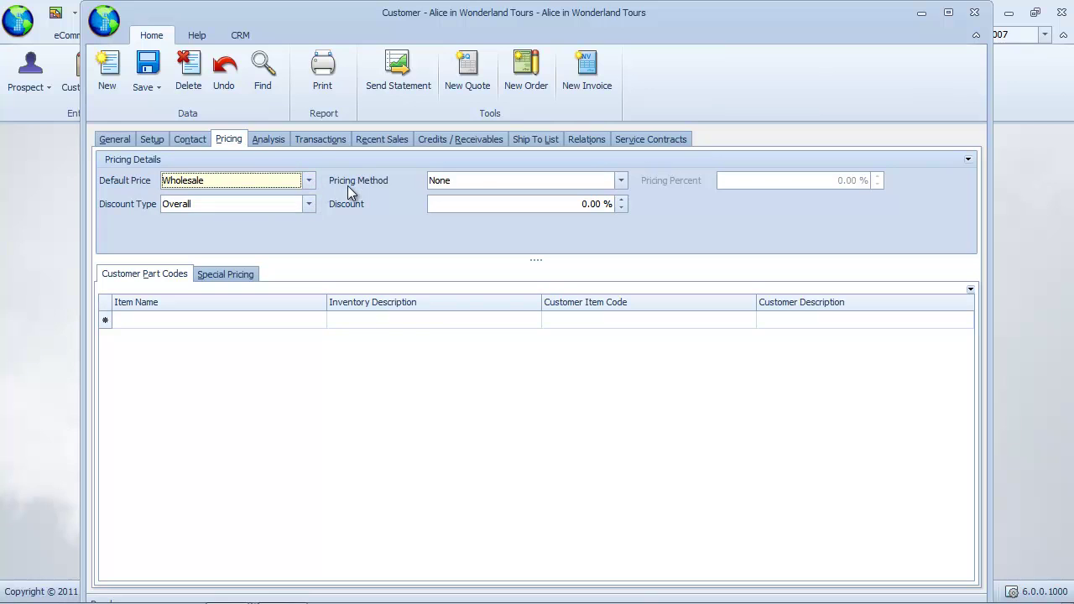
Set the customer's discount type to Band and look up the Decorations discount band
{"action": "left_click", "coordinate": [310, 205]}
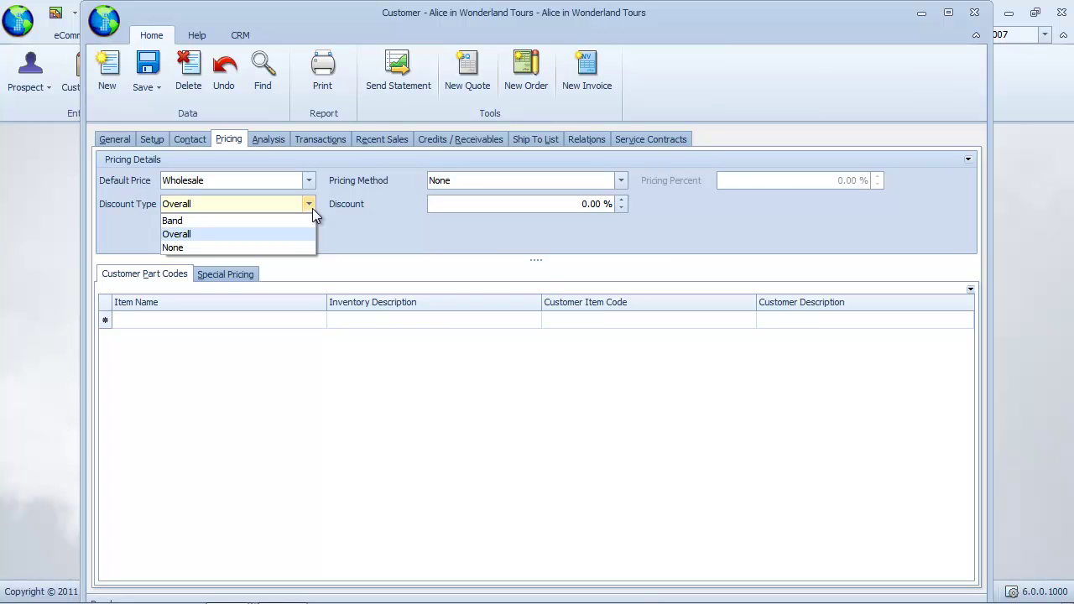
{"action": "left_click", "coordinate": [306, 222]}
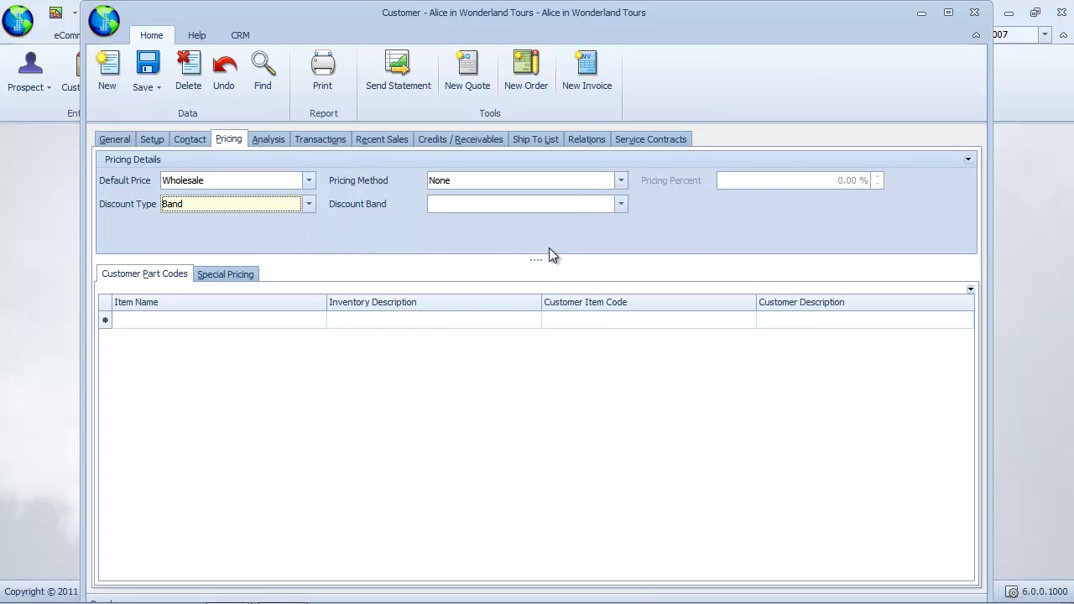
{"action": "left_click", "coordinate": [621, 204]}
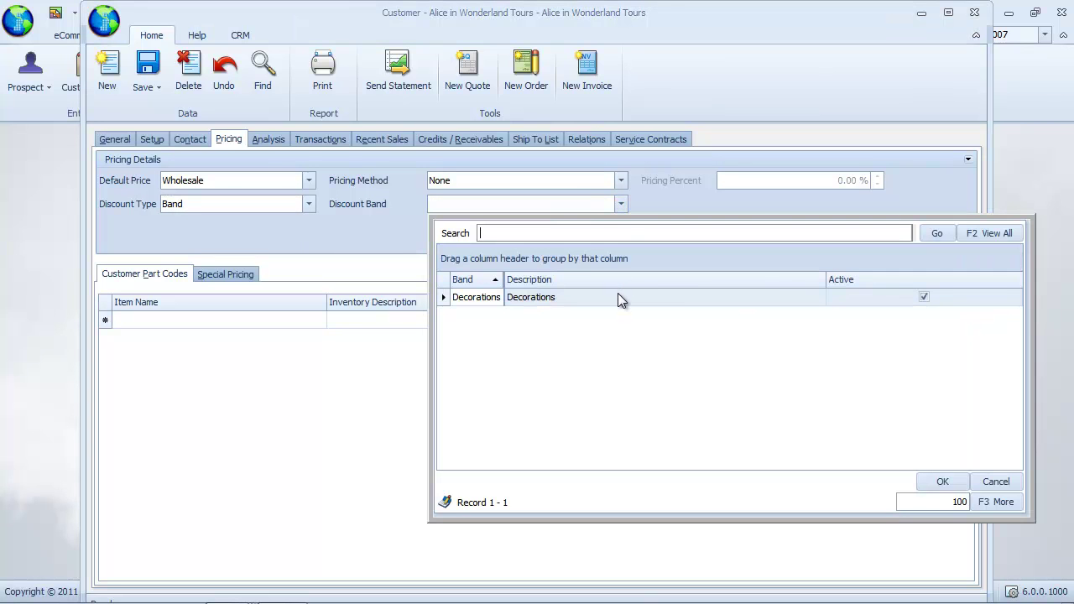
{"action": "left_click", "coordinate": [618, 295]}
{"action": "left_click", "coordinate": [400, 247]}
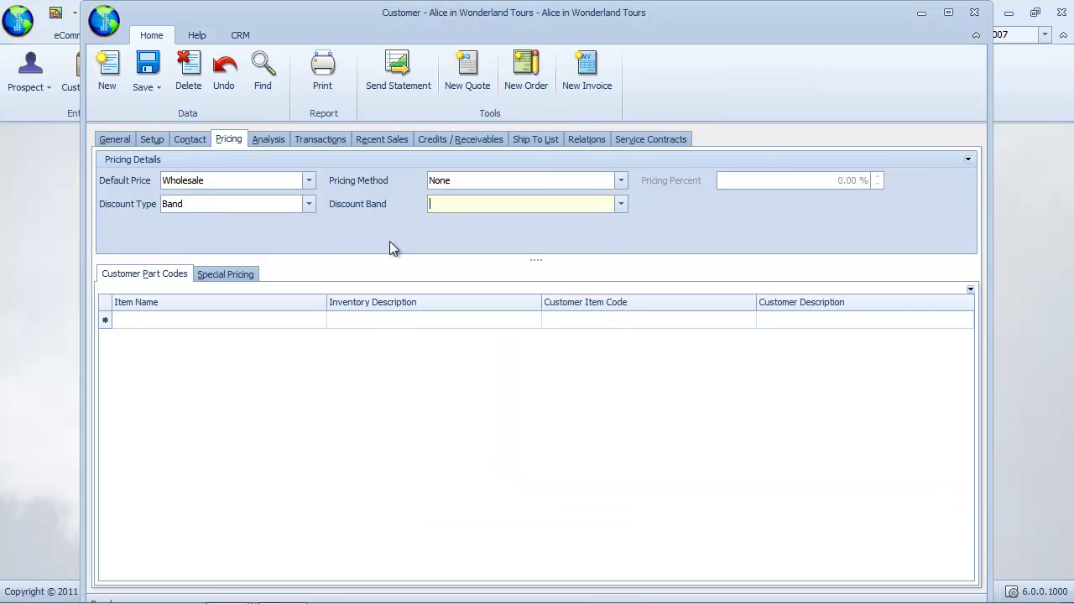
Set the customer's discount type to Overall with a 5% discount
{"action": "left_click", "coordinate": [309, 204]}
{"action": "left_click", "coordinate": [313, 235]}
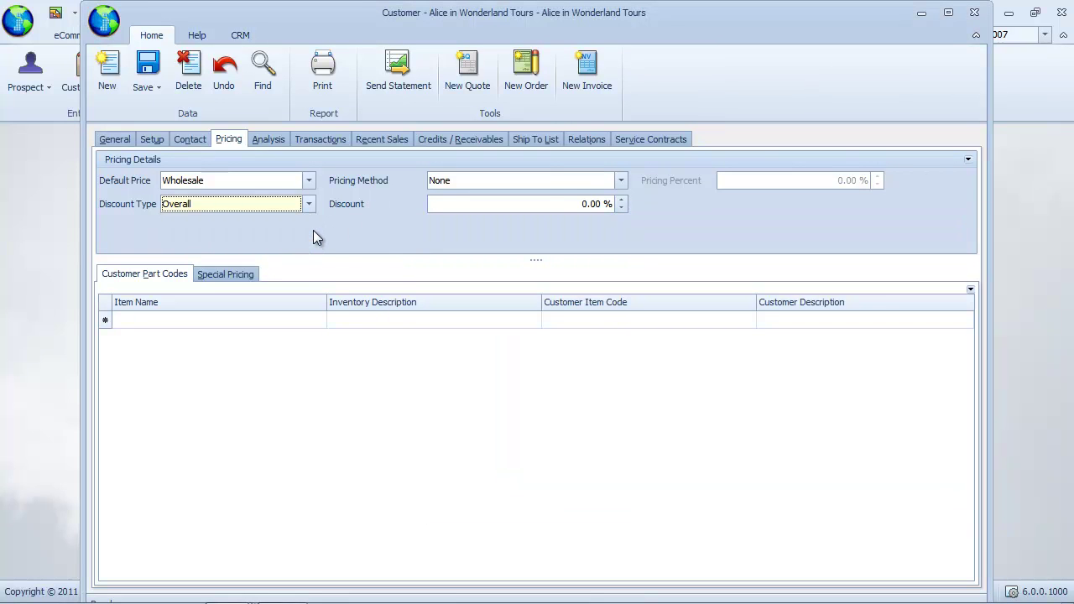
{"action": "left_click", "coordinate": [538, 205]}
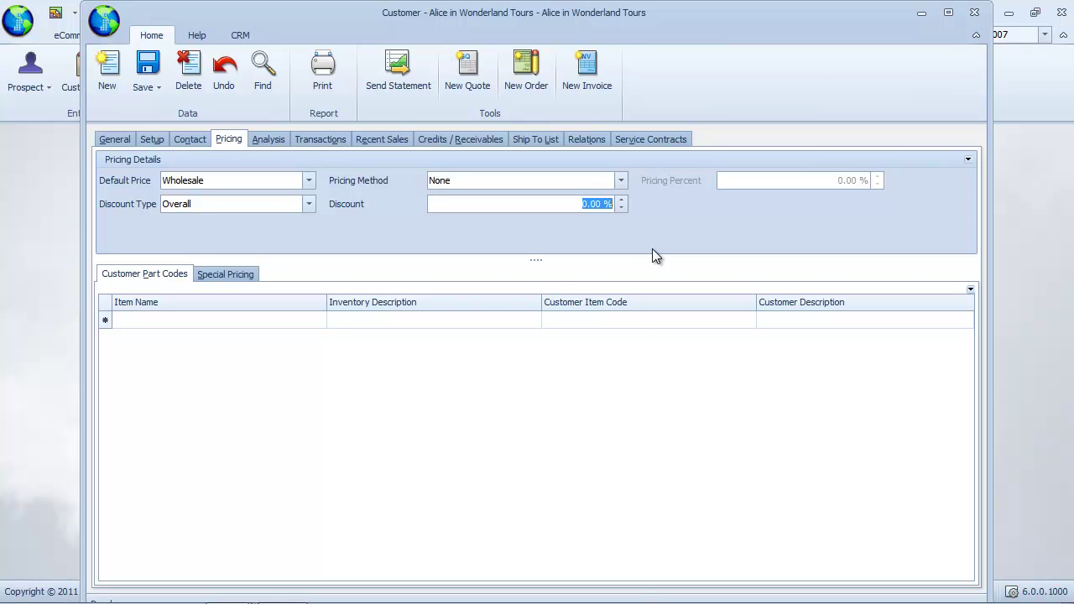
{"action": "type", "text": "5"}
Change the customer's discount type to None and back to Overall
{"action": "left_click", "coordinate": [310, 206]}
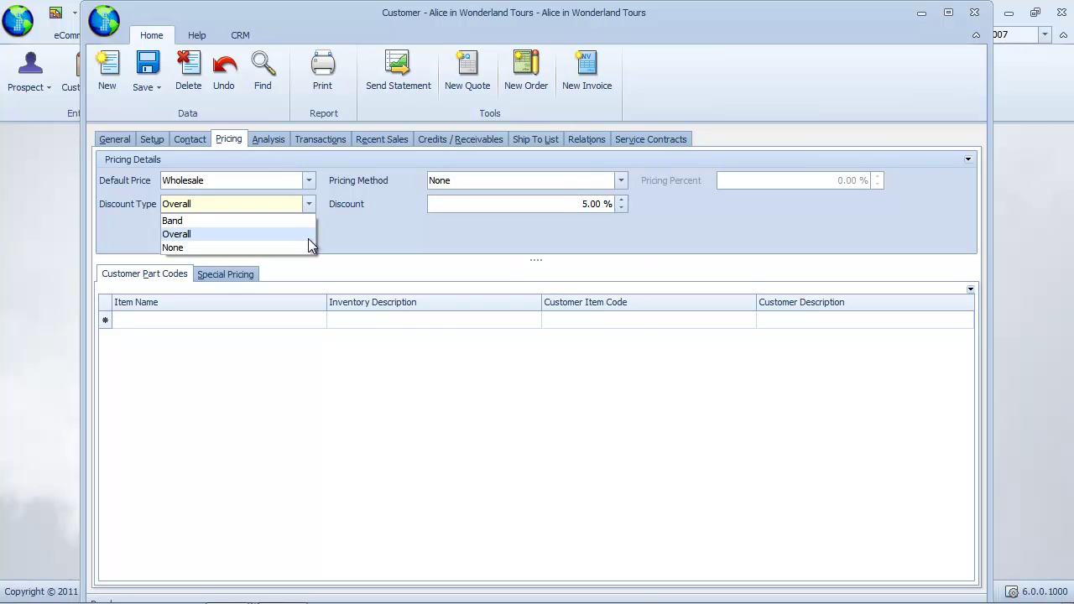
{"action": "left_click", "coordinate": [306, 247]}
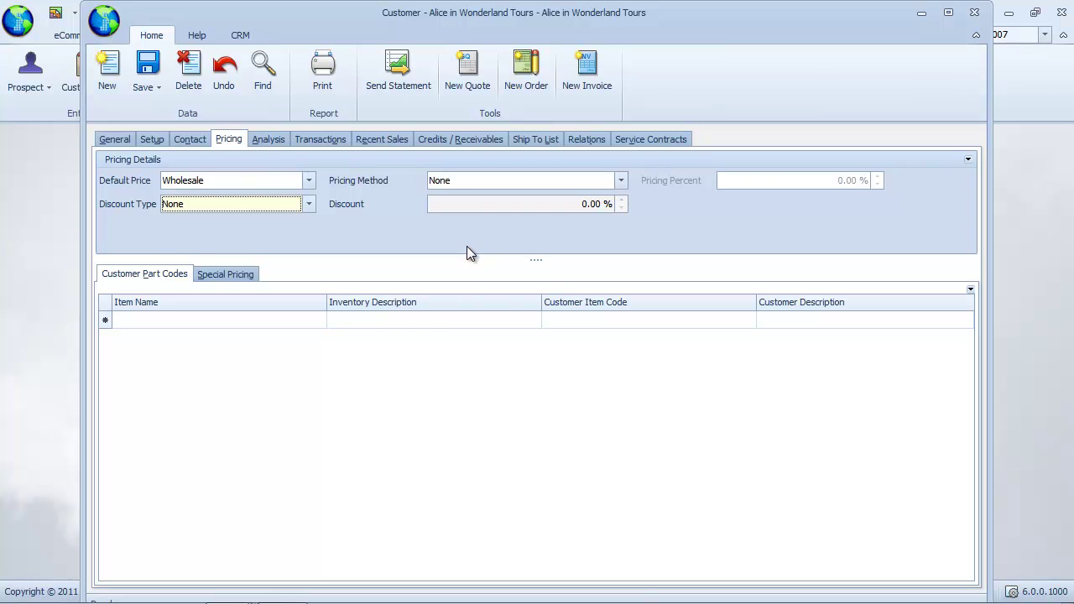
{"action": "left_click", "coordinate": [310, 205]}
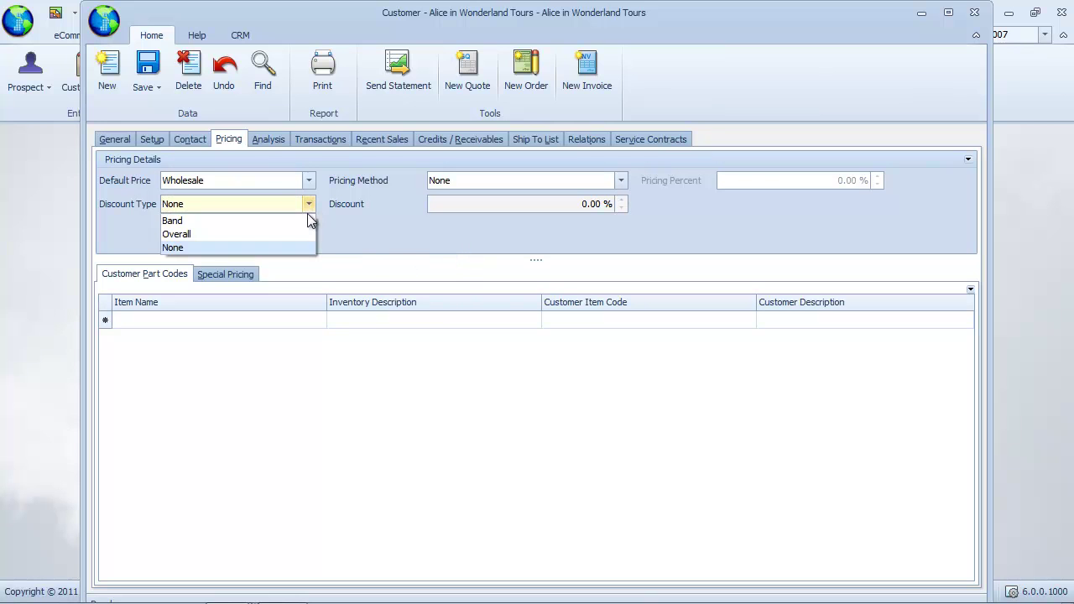
{"action": "left_click", "coordinate": [304, 232]}
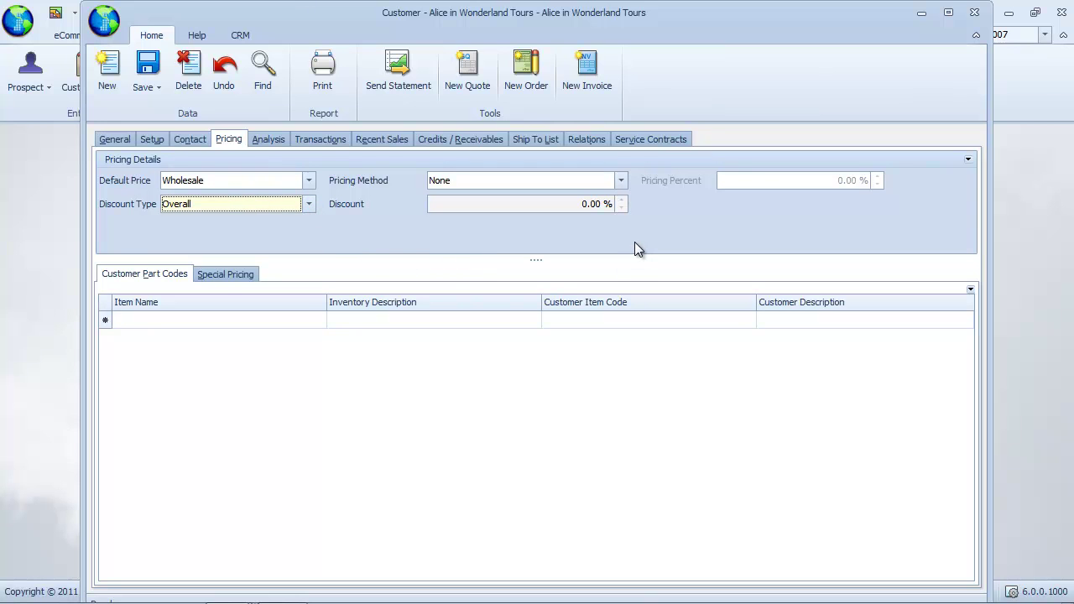
Set the pricing method to Markup on Last Cost Price with a pricing percent of 8%
{"action": "left_click", "coordinate": [621, 182]}
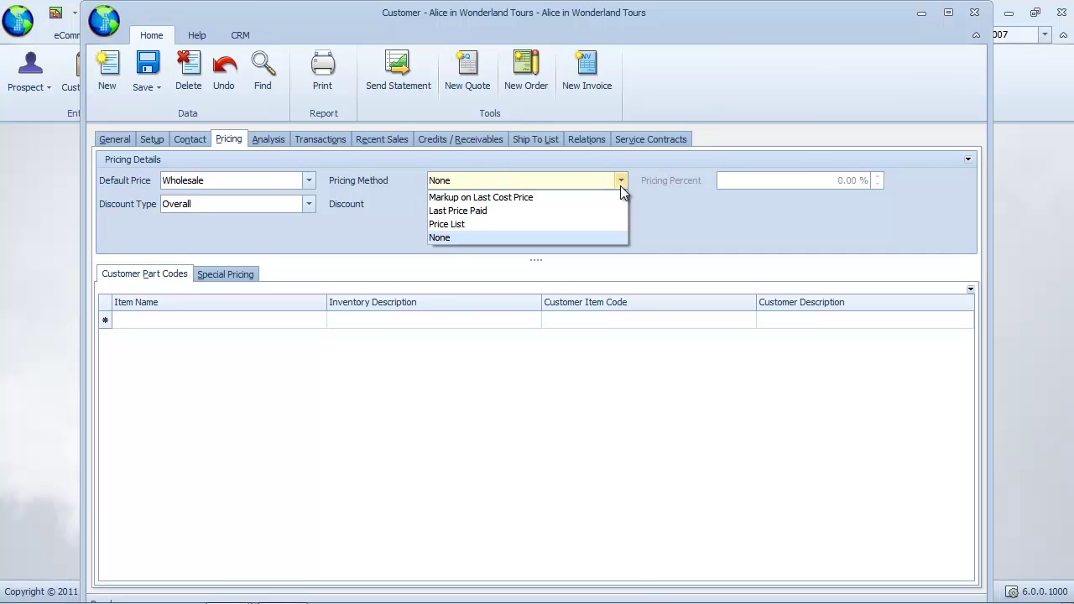
{"action": "left_click", "coordinate": [613, 196]}
{"action": "left_click", "coordinate": [795, 189]}
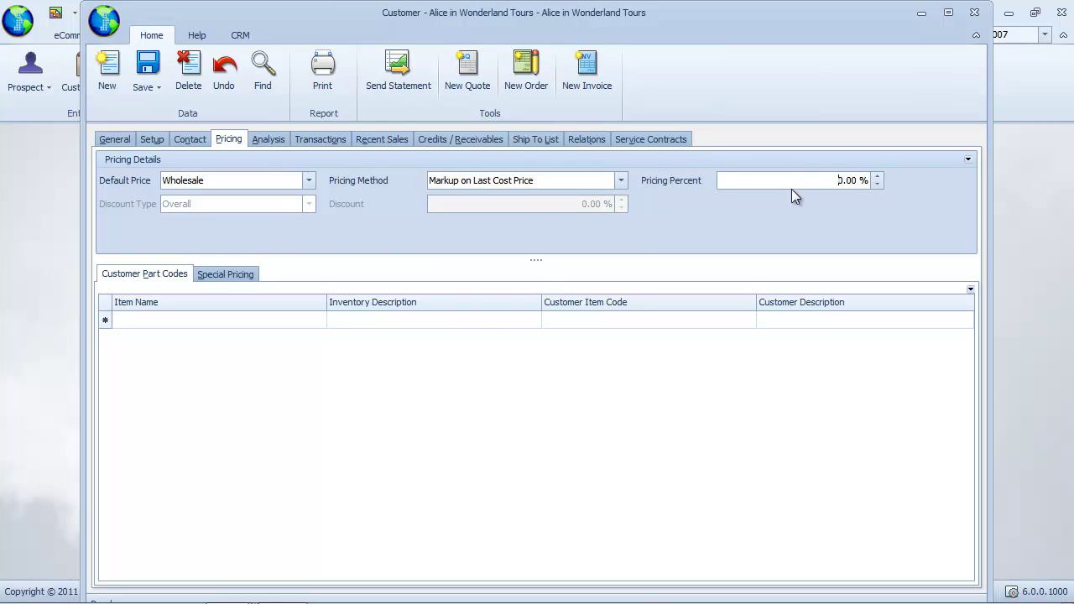
{"action": "left_click_drag", "start_coordinate": [803, 182], "coordinate": [934, 179]}
{"action": "type", "text": "8"}
Change the customer's pricing method to Last Price Paid
{"action": "left_click", "coordinate": [626, 184]}
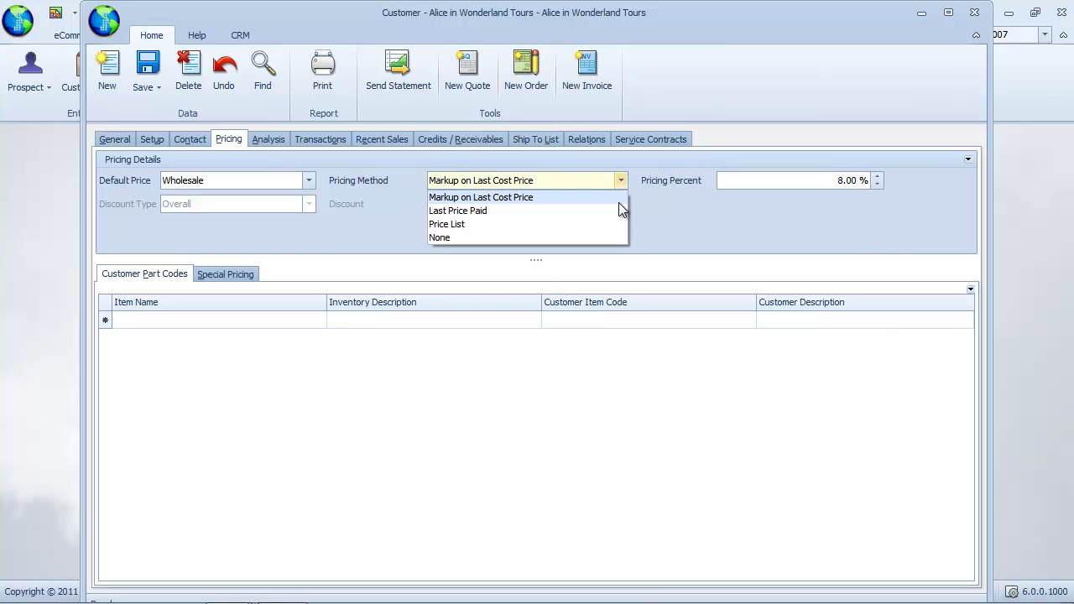
{"action": "left_click", "coordinate": [618, 215]}
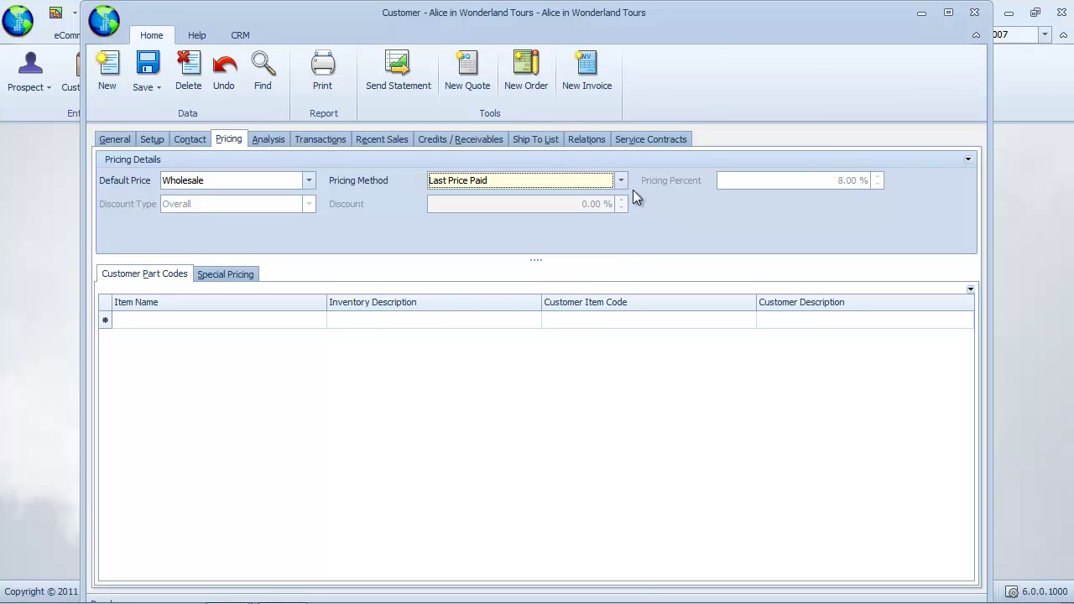
Set the pricing method to Price List and choose Default Price List as the pricing level
{"action": "left_click", "coordinate": [626, 186]}
{"action": "left_click", "coordinate": [622, 225]}
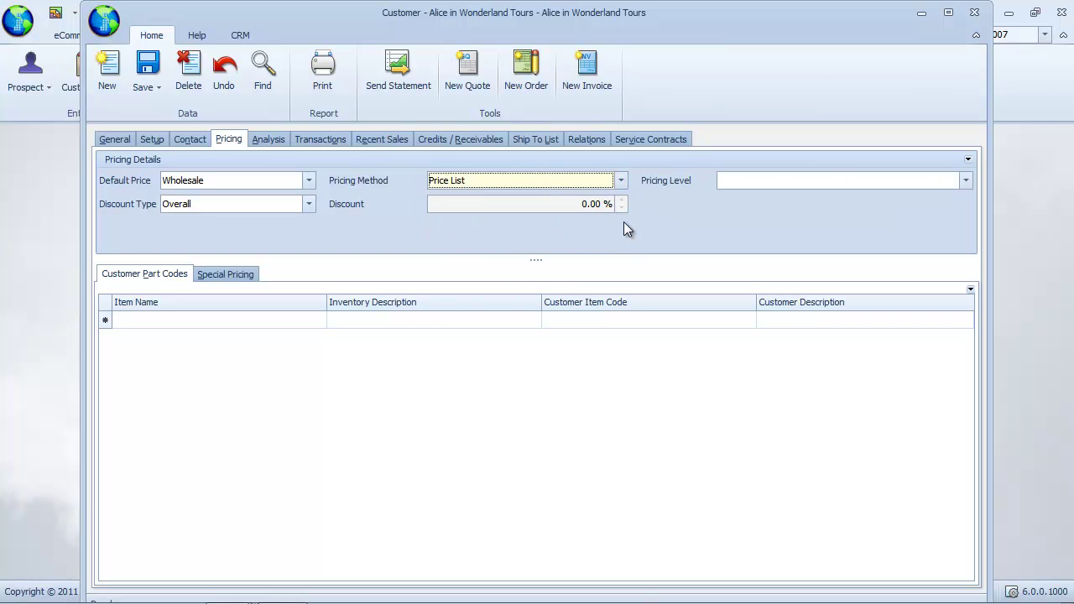
{"action": "left_click", "coordinate": [966, 182]}
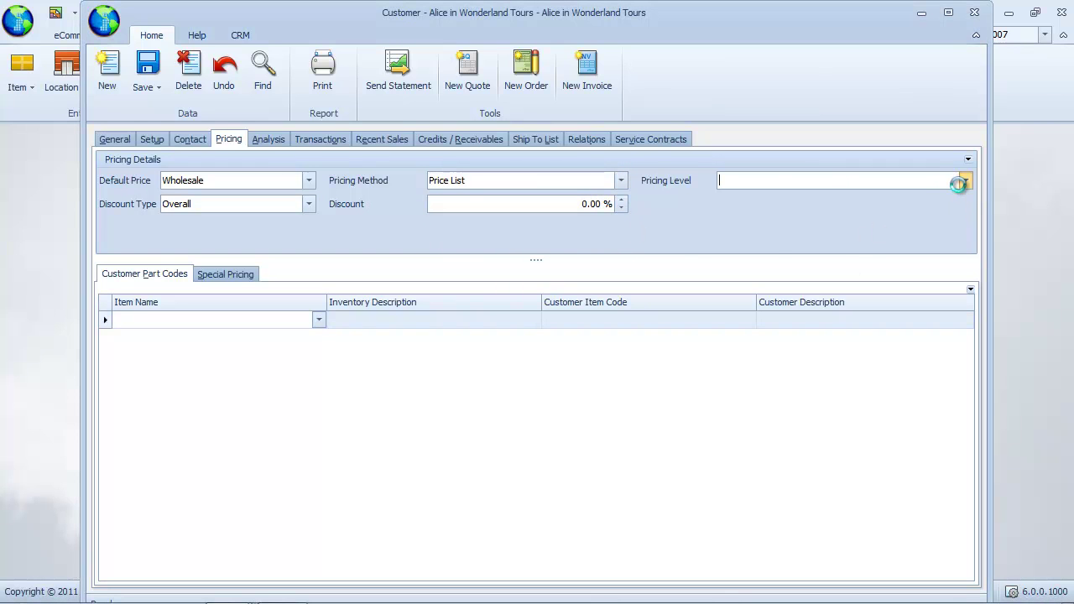
{"action": "left_click", "coordinate": [789, 279]}
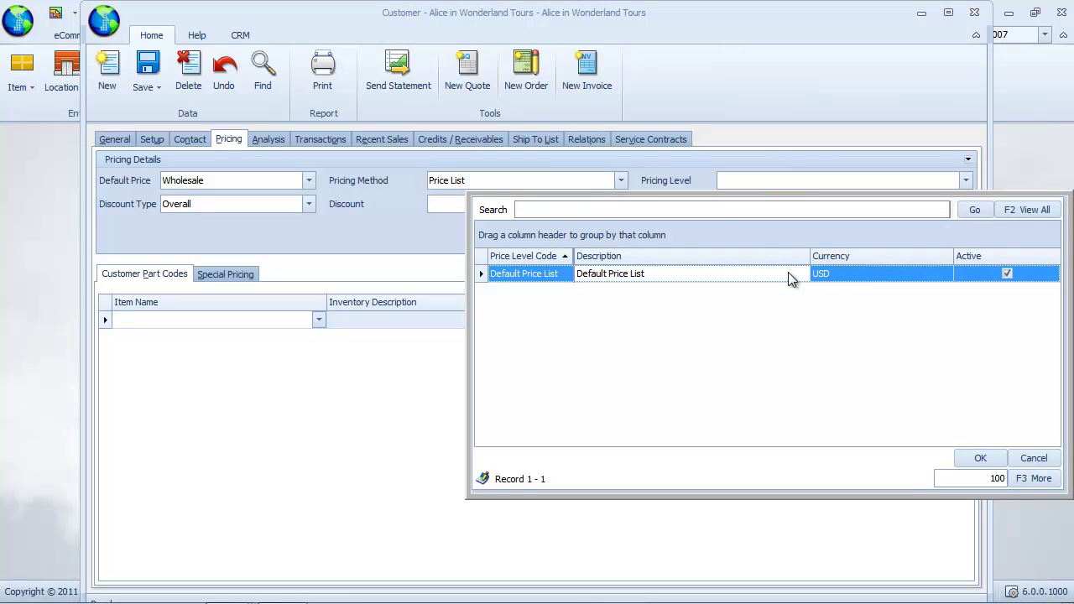
{"action": "double_click", "coordinate": [788, 279]}
{"action": "left_click", "coordinate": [807, 180]}
{"action": "double_click", "coordinate": [753, 182]}
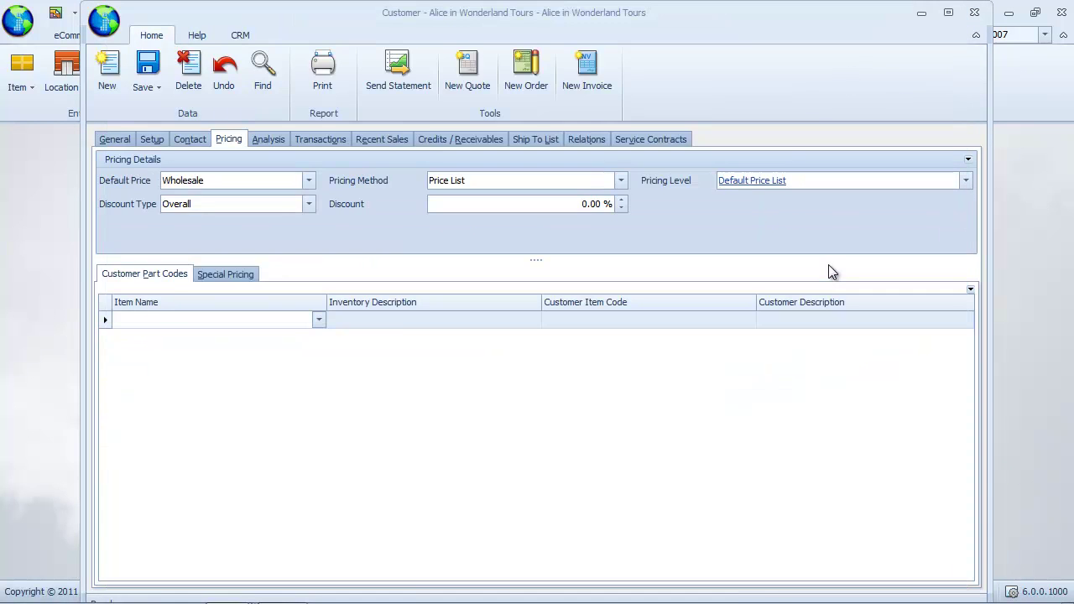
Set the customer's pricing method to None, leaving the default price on Wholesale
{"action": "left_click", "coordinate": [621, 182]}
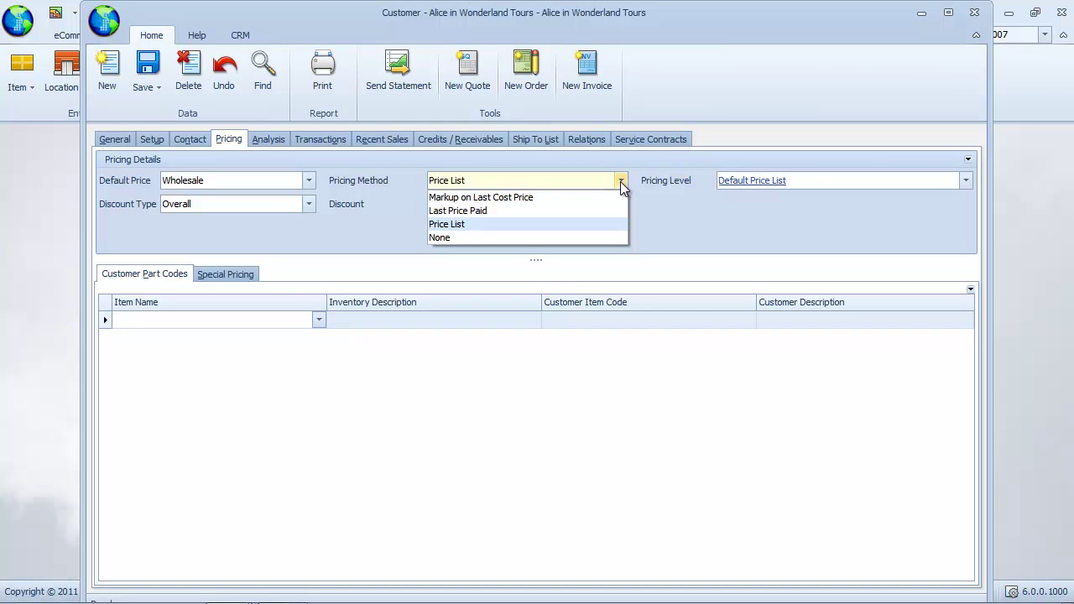
{"action": "left_click", "coordinate": [613, 238]}
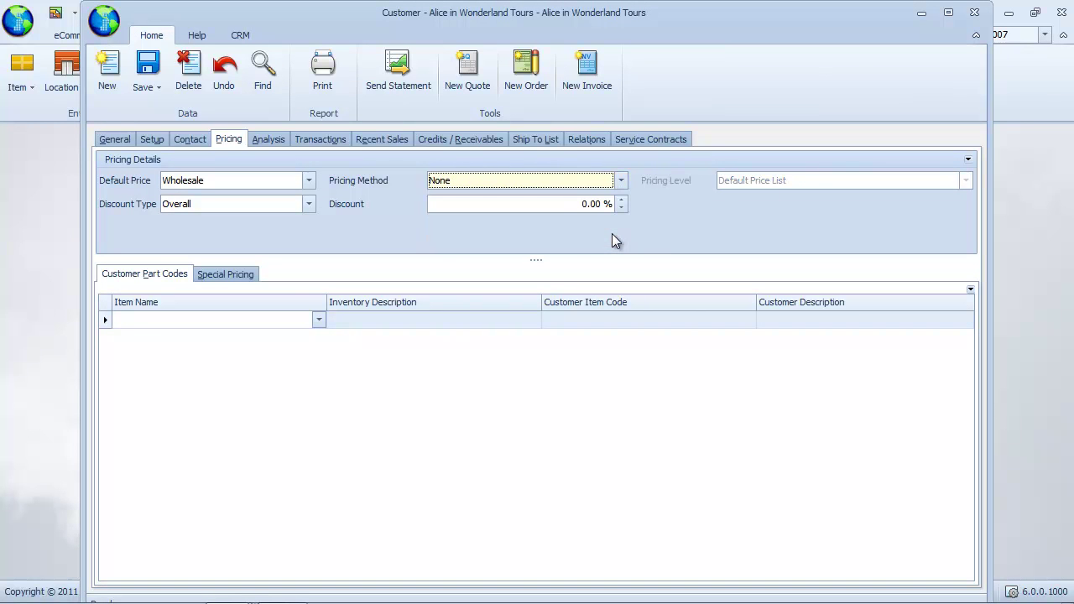
{"action": "left_click", "coordinate": [280, 181]}
{"action": "left_click", "coordinate": [280, 180]}
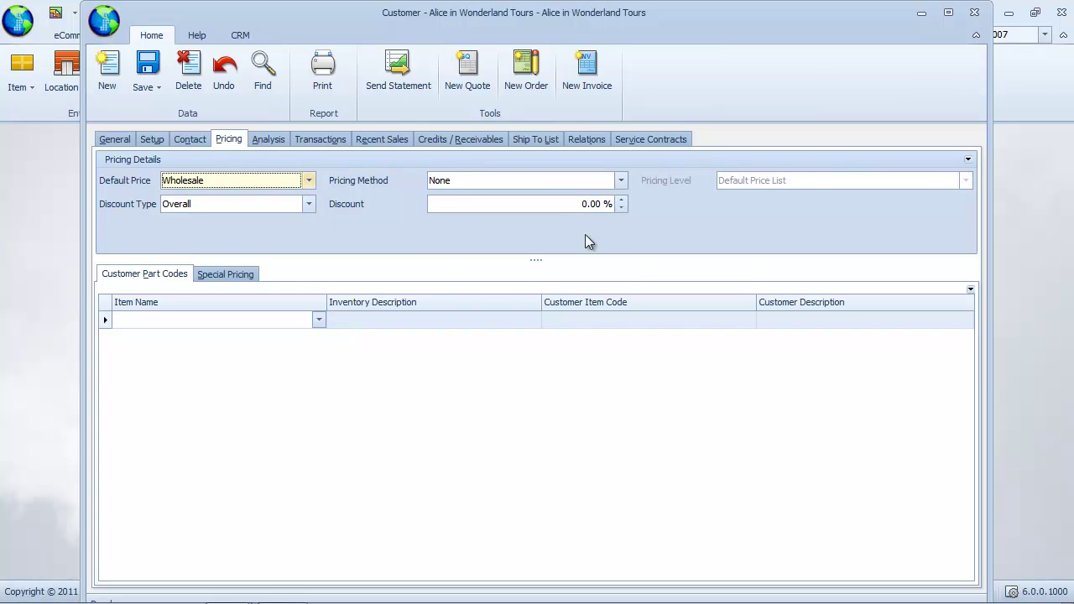
Add the inventory items Evennstand40, GET001 and GET002 to the customer part codes list
{"action": "left_click", "coordinate": [525, 434]}
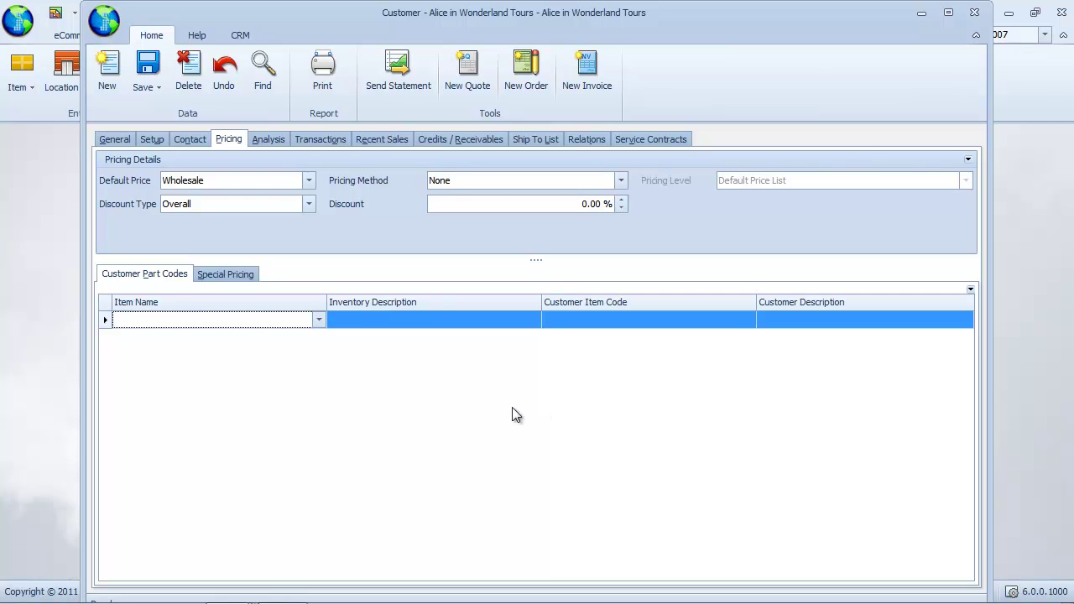
{"action": "left_click", "coordinate": [320, 319]}
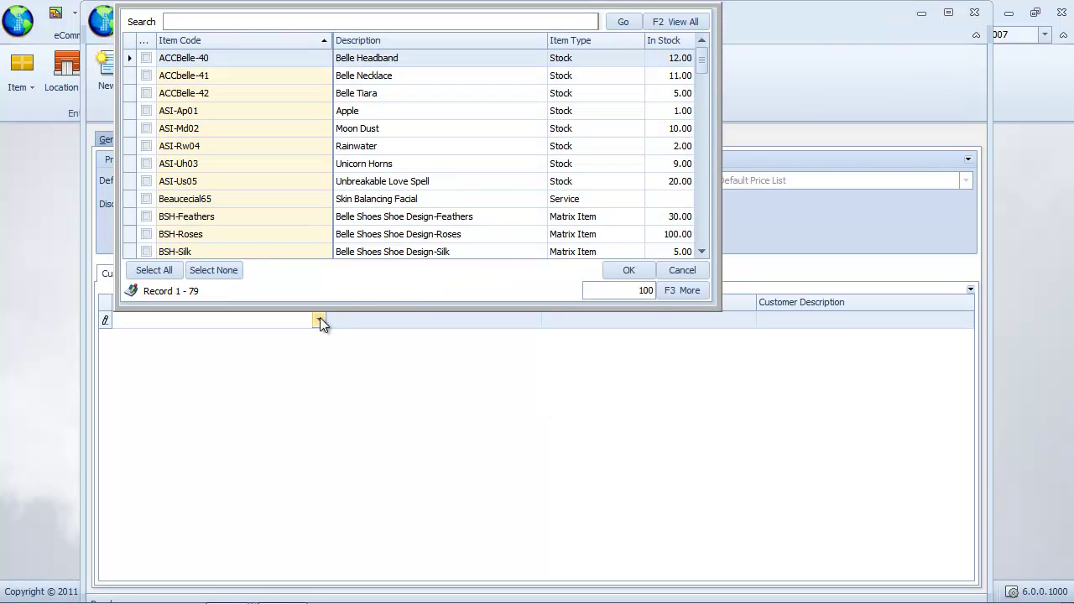
{"action": "left_click_drag", "start_coordinate": [710, 61], "coordinate": [708, 94]}
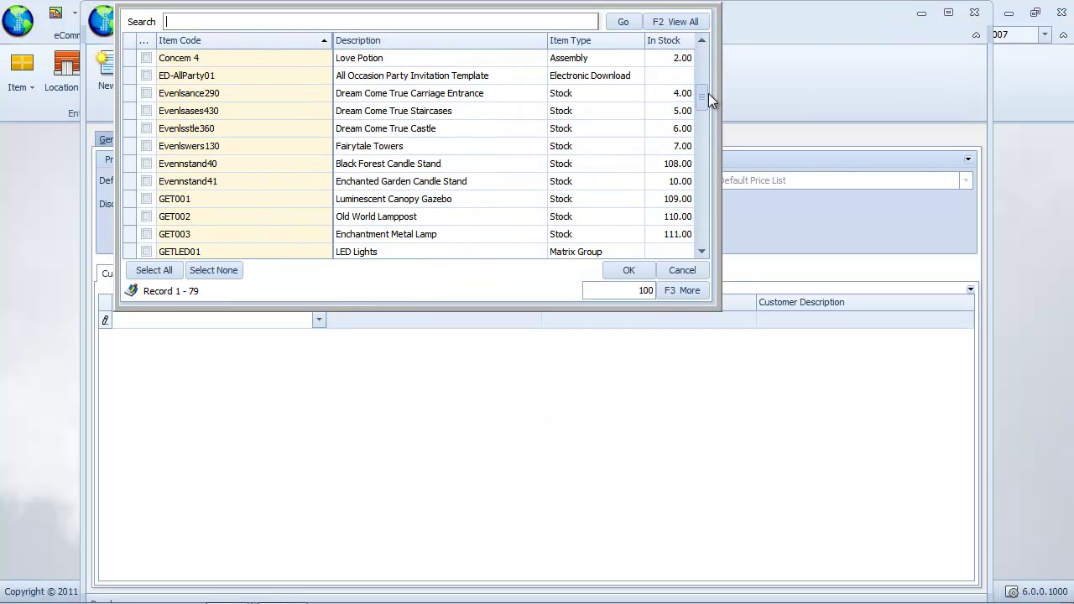
{"action": "left_click", "coordinate": [147, 165]}
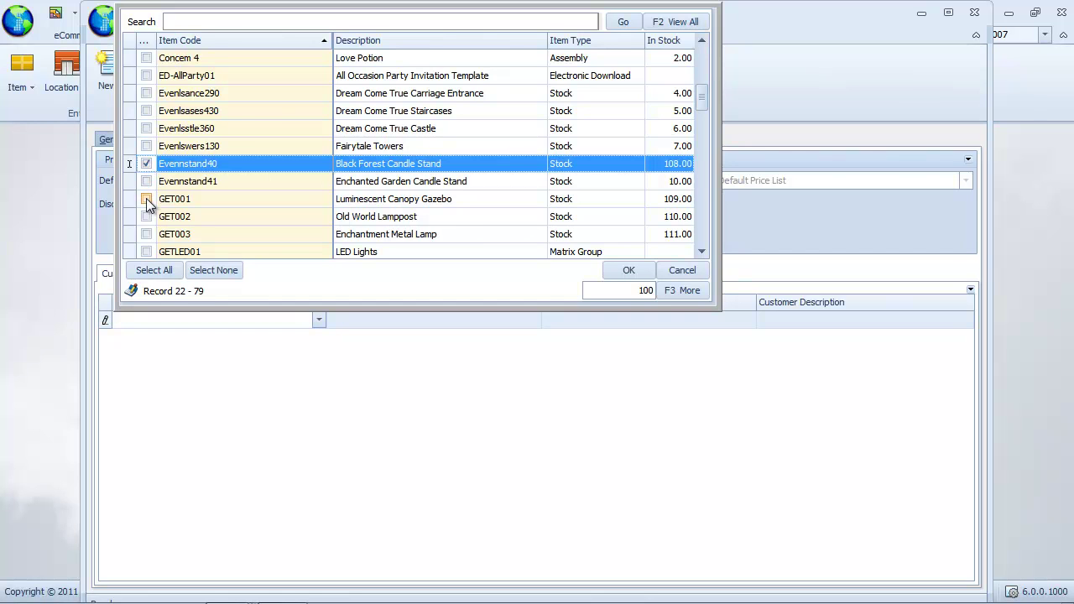
{"action": "left_click", "coordinate": [146, 199]}
{"action": "left_click", "coordinate": [147, 216]}
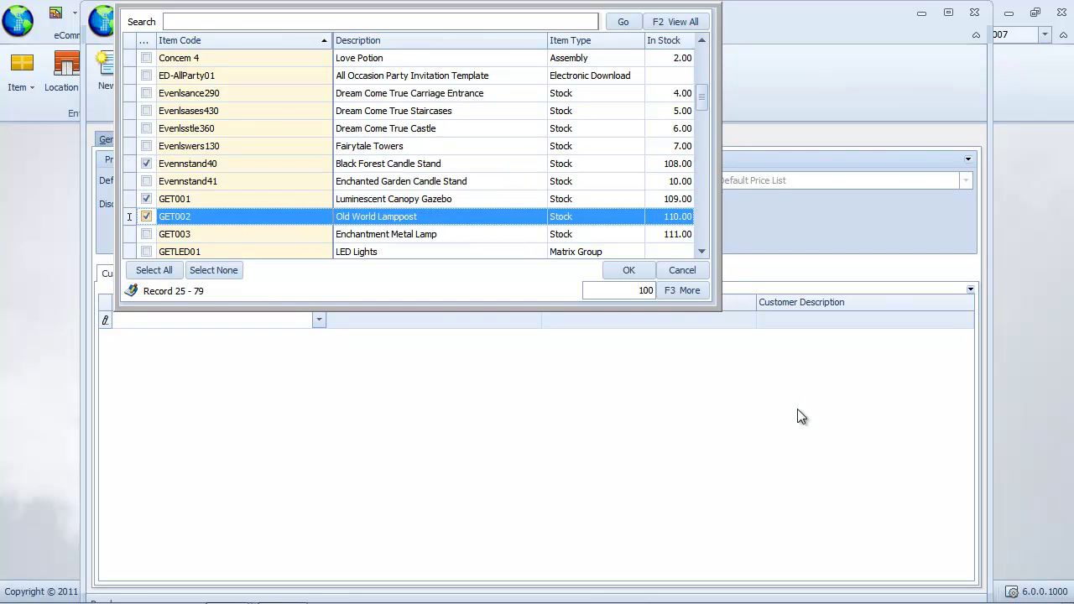
{"action": "left_click", "coordinate": [631, 270]}
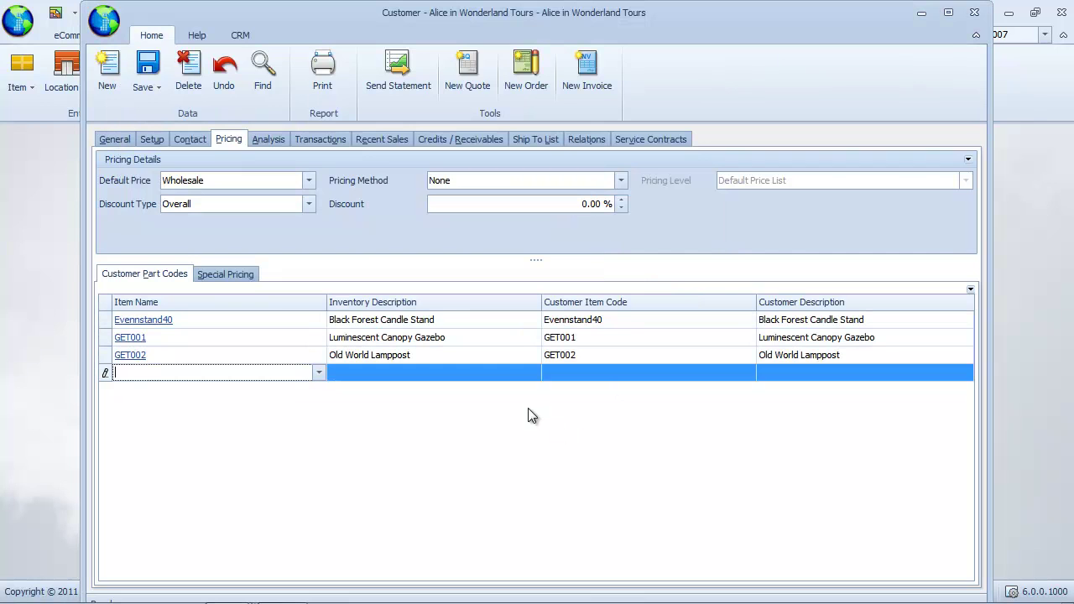
Set the customer item codes to 62332A for Evennstand40, 56878F for GET001 and 98273L for GET002
{"action": "left_click", "coordinate": [635, 322]}
{"action": "left_click_drag", "start_coordinate": [638, 322], "coordinate": [543, 323]}
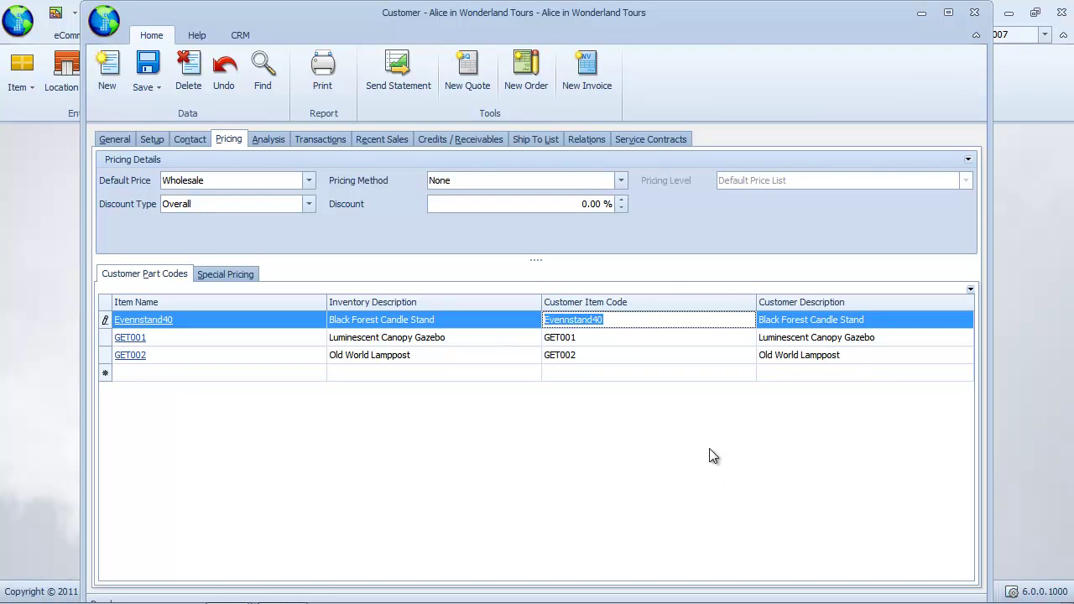
{"action": "type", "text": "623"}
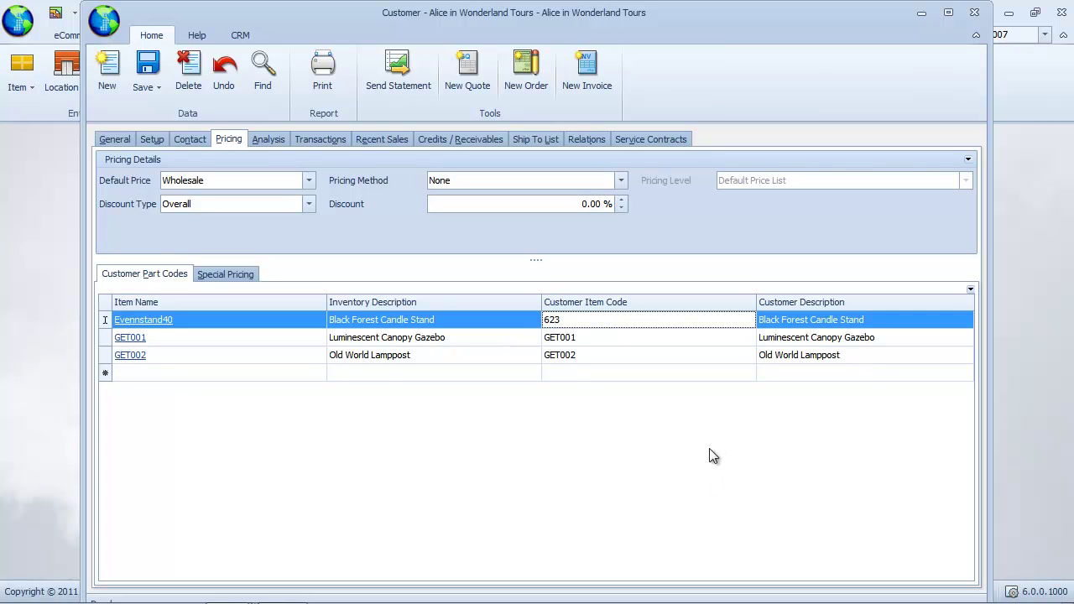
{"action": "type", "text": "32A"}
{"action": "key", "text": "Down"}
{"action": "type", "text": "56878F"}
{"action": "left_click", "coordinate": [657, 353]}
{"action": "type", "text": "98273L"}
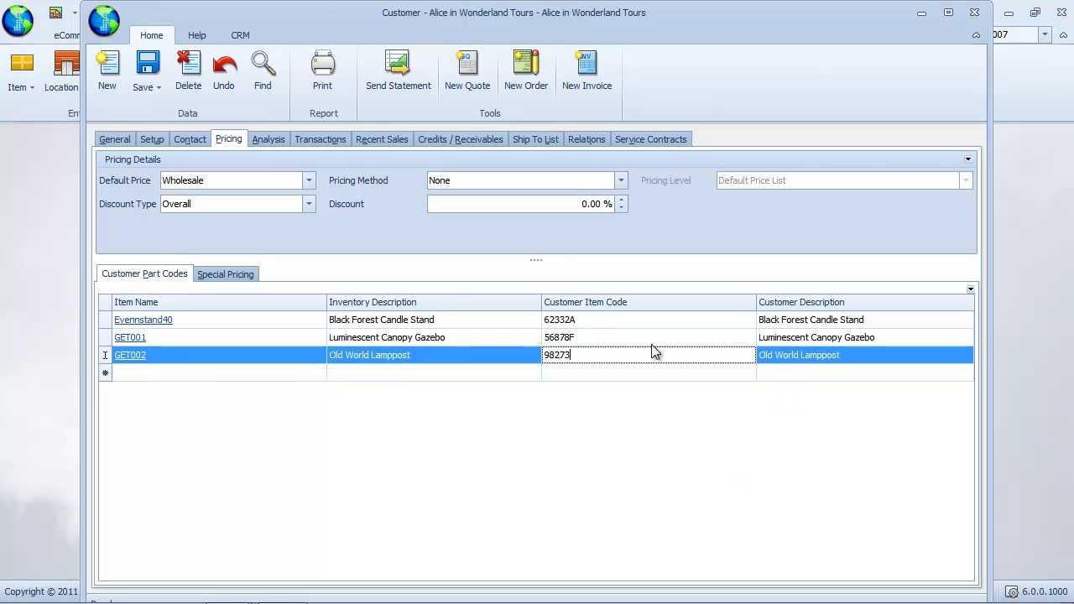
Change the customer description of item Evennstand40 to "Black Candle Stand"
{"action": "left_click", "coordinate": [906, 320]}
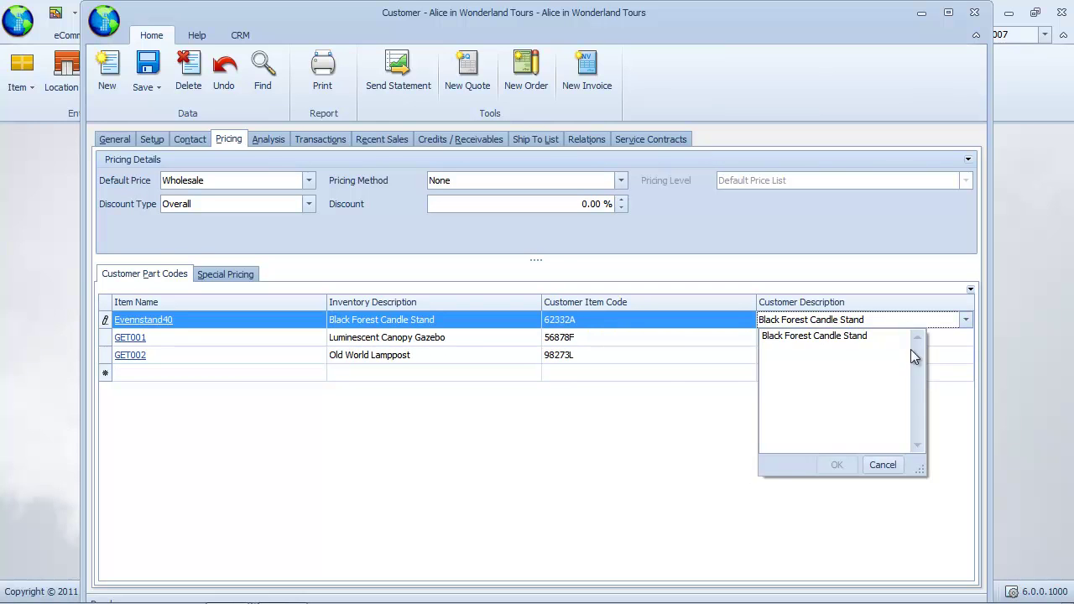
{"action": "key", "text": "ctrl+a"}
{"action": "type", "text": "Black"}
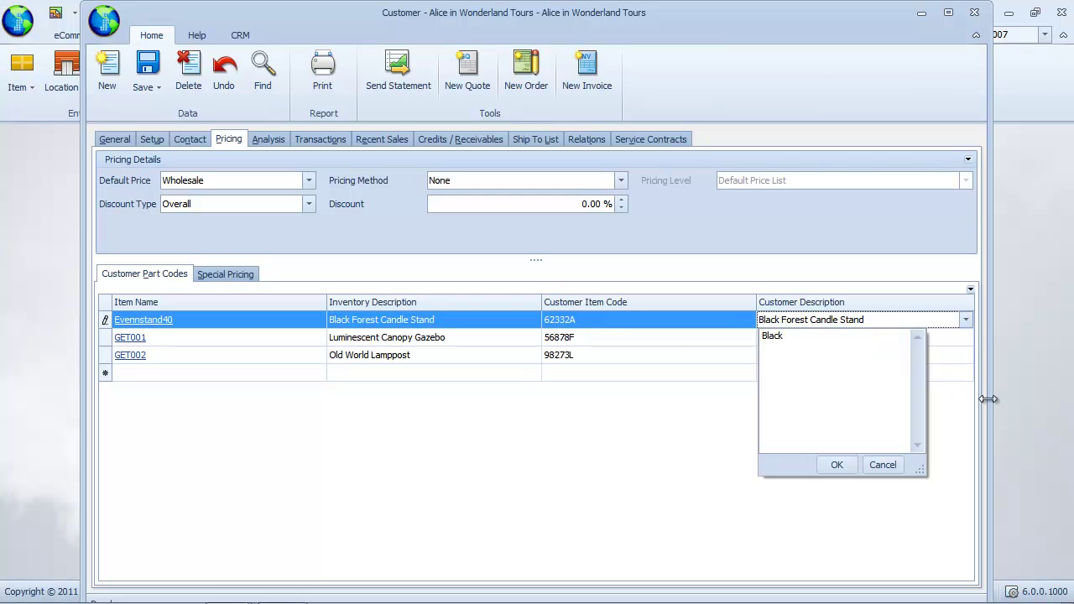
{"action": "type", "text": " F"}
{"action": "key", "text": "BackSpace"}
{"action": "type", "text": "Candle Stand"}
{"action": "left_click", "coordinate": [837, 465]}
Change the customer descriptions of GET001 to "Canopy Gazebo" and GET002 to "Vintage Lamppost"
{"action": "left_click", "coordinate": [888, 340]}
{"action": "key", "text": "ctrl+a"}
{"action": "type", "text": "Canopy Gazebo"}
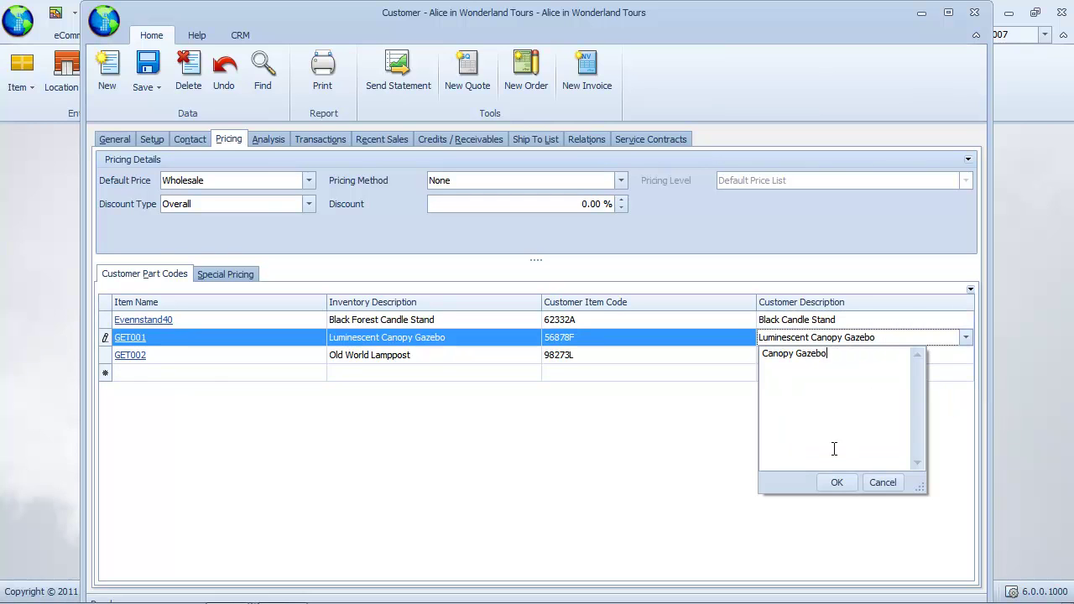
{"action": "left_click", "coordinate": [954, 401]}
{"action": "left_click", "coordinate": [857, 354]}
{"action": "key", "text": "ctrl+a"}
{"action": "type", "text": "Vintage Lamppost"}
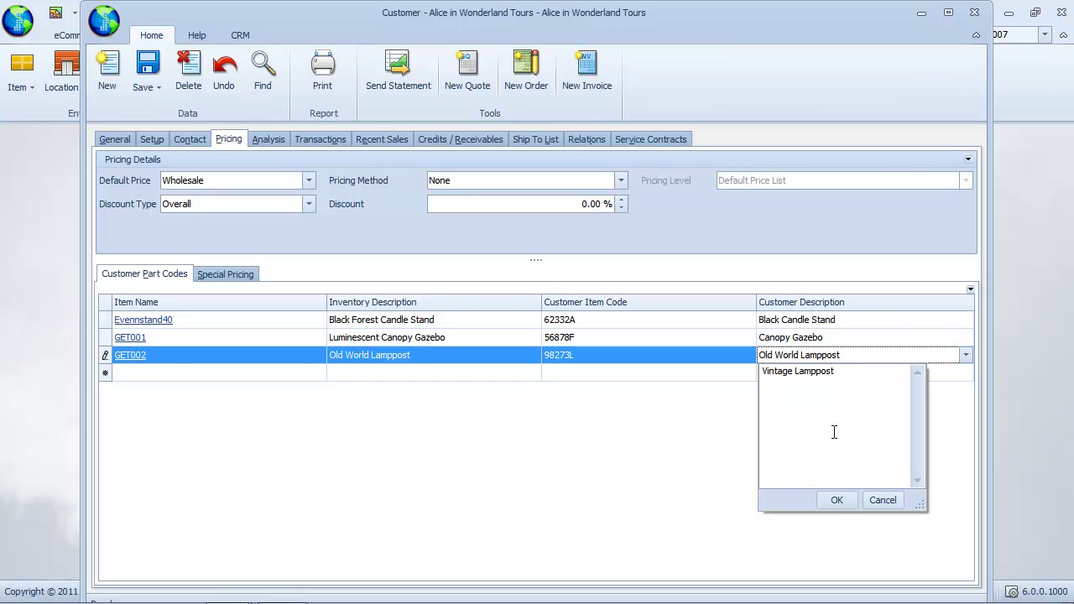
{"action": "key", "text": "ctrl+Return"}
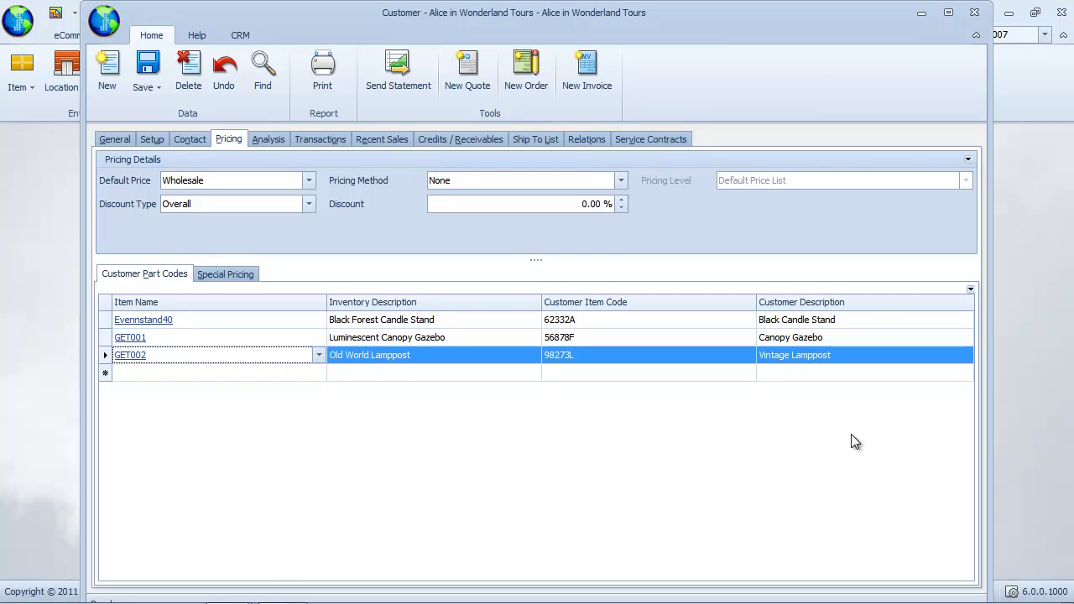
Add the inventory item GET003 to the customer's special pricing list
{"action": "left_click", "coordinate": [233, 275]}
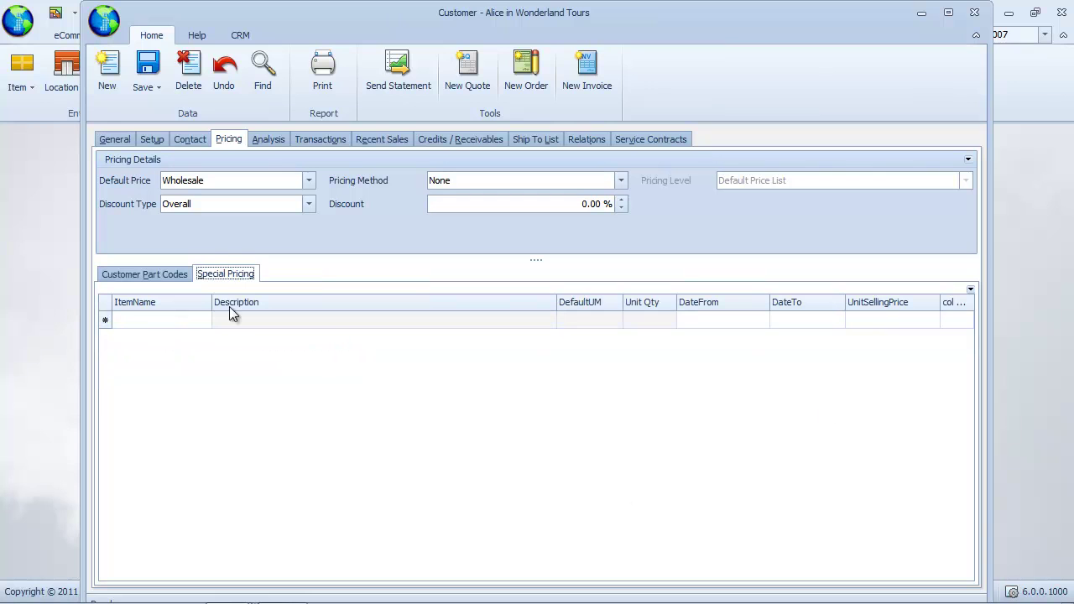
{"action": "key", "text": "Tab"}
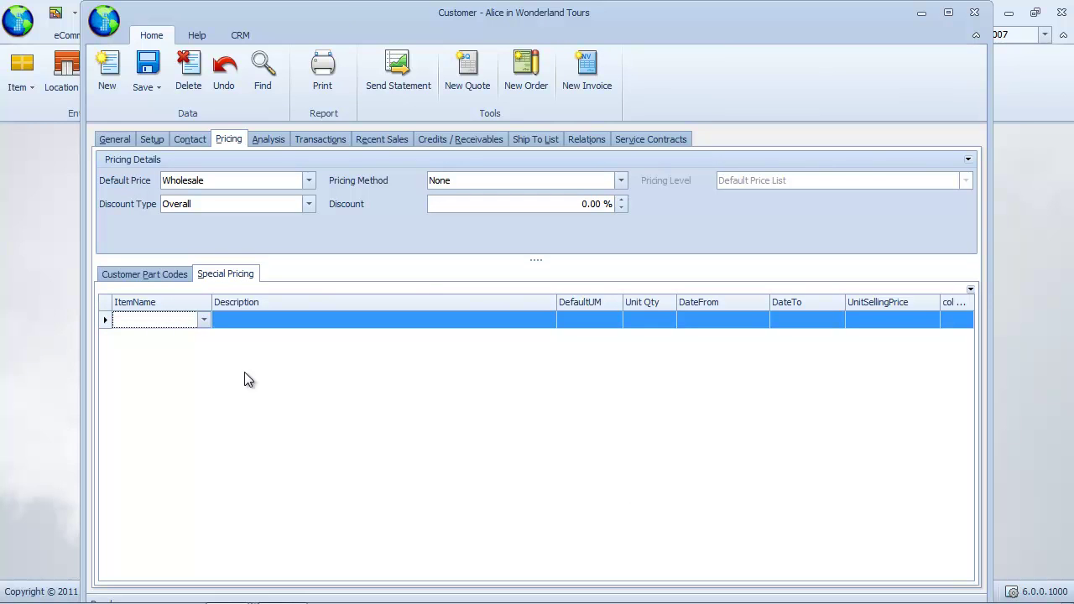
{"action": "left_click", "coordinate": [204, 320]}
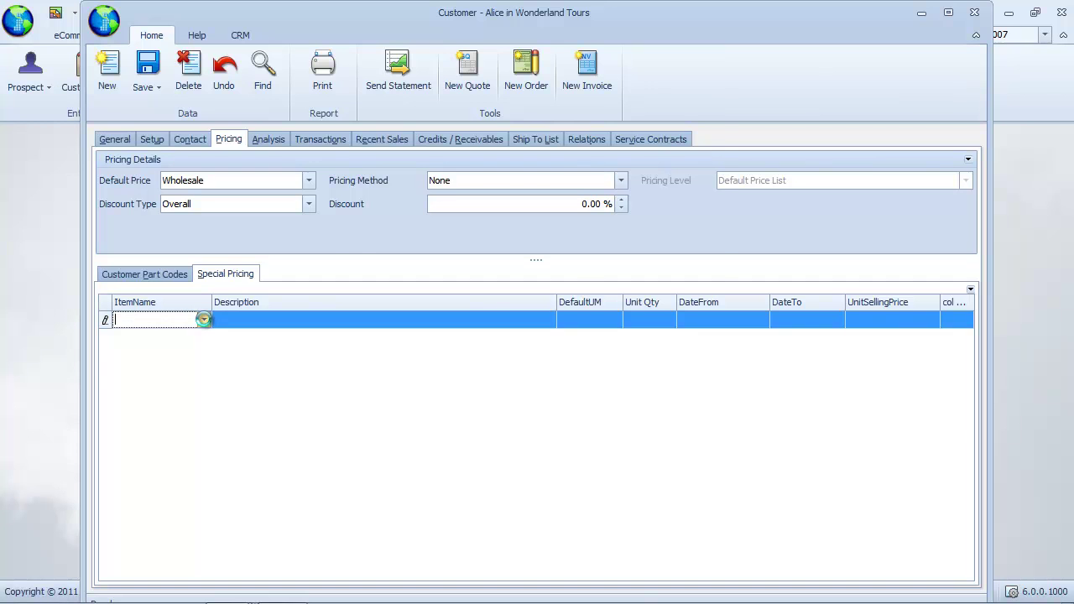
{"action": "left_click_drag", "start_coordinate": [700, 64], "coordinate": [703, 115]}
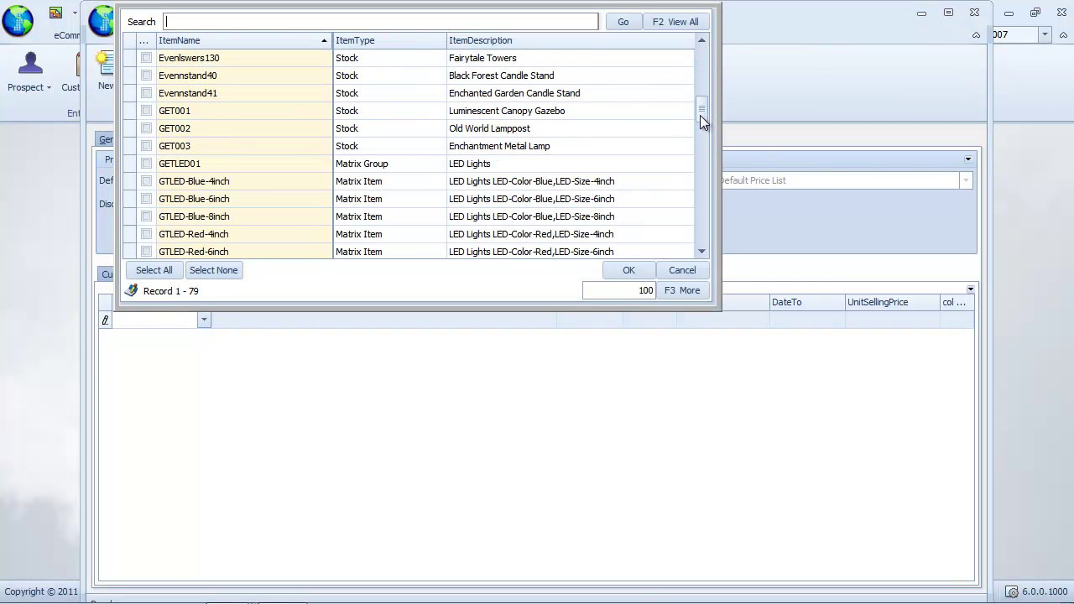
{"action": "left_click", "coordinate": [146, 146]}
{"action": "left_click", "coordinate": [621, 269]}
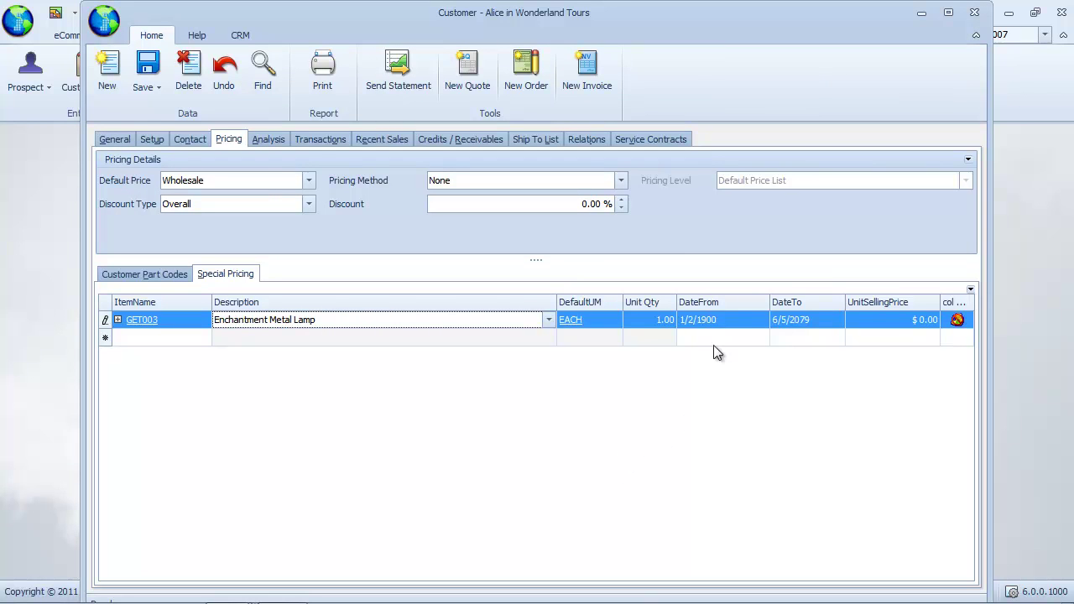
Set the year of GET003's special price start date to 2012
{"action": "left_click", "coordinate": [705, 323]}
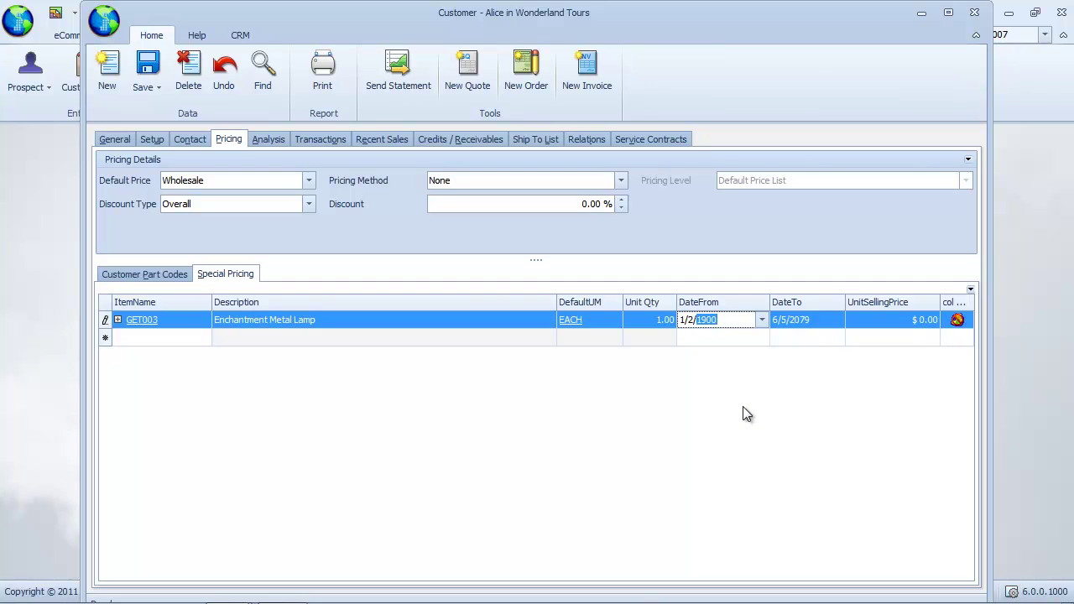
{"action": "type", "text": "2012"}
{"action": "left_click", "coordinate": [734, 320]}
{"action": "left_click", "coordinate": [750, 339]}
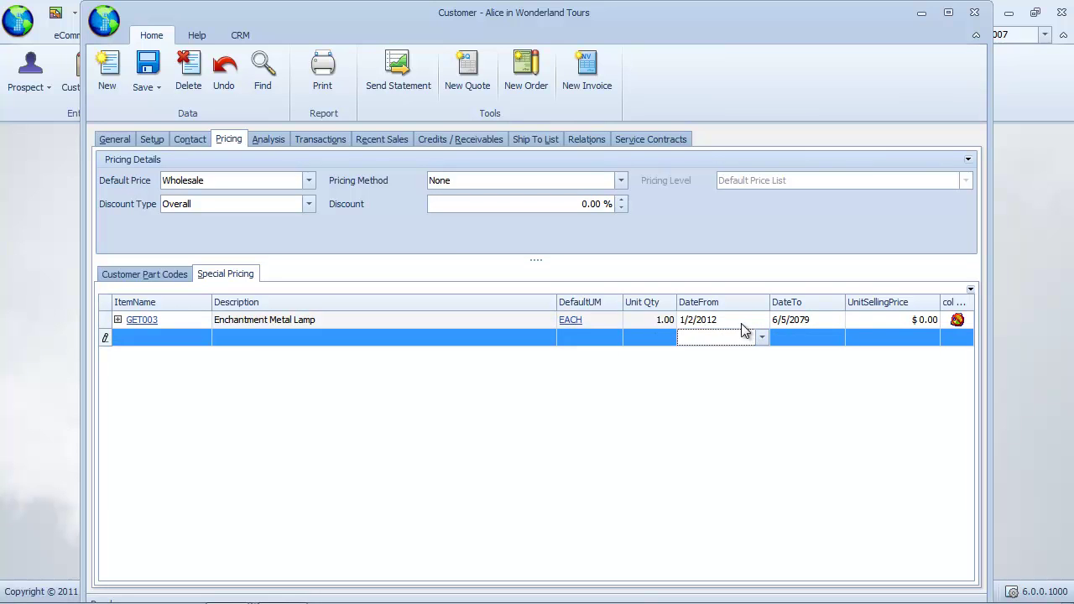
{"action": "left_click", "coordinate": [743, 320]}
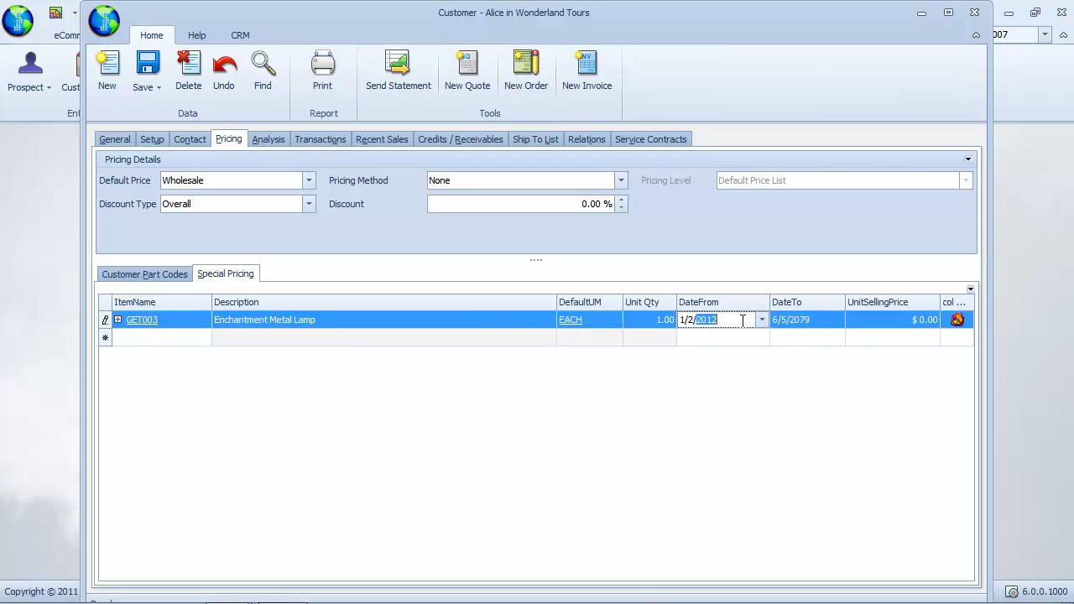
{"action": "left_click", "coordinate": [508, 323]}
{"action": "left_click", "coordinate": [531, 389]}
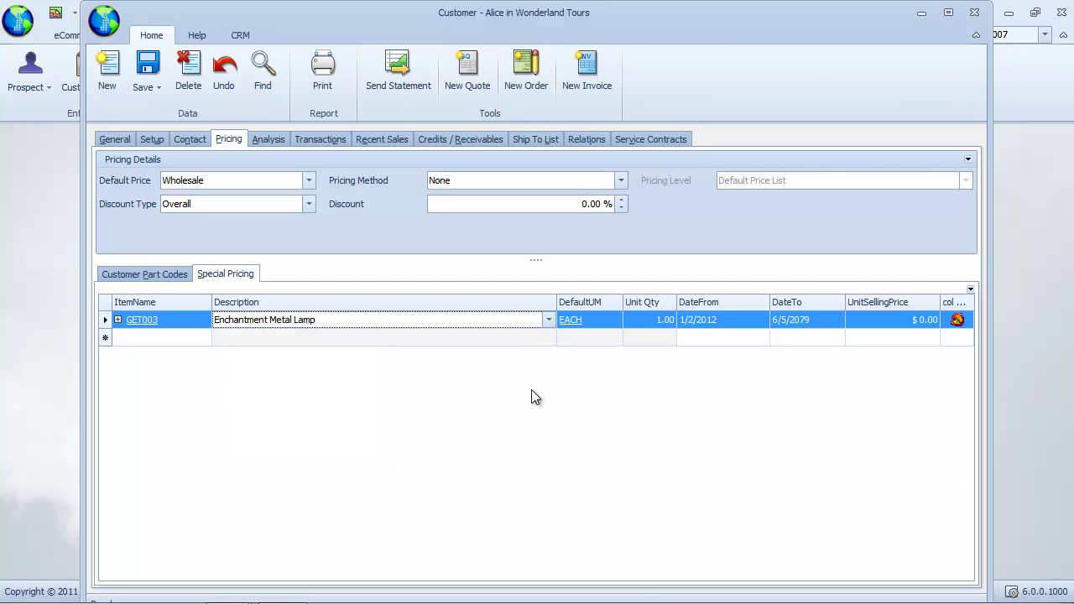
{"action": "left_click", "coordinate": [251, 204]}
{"action": "left_click", "coordinate": [587, 418]}
Set GET003's special price period to start on 1/6/2012 and end on 2/6/2012
{"action": "left_click", "coordinate": [764, 322]}
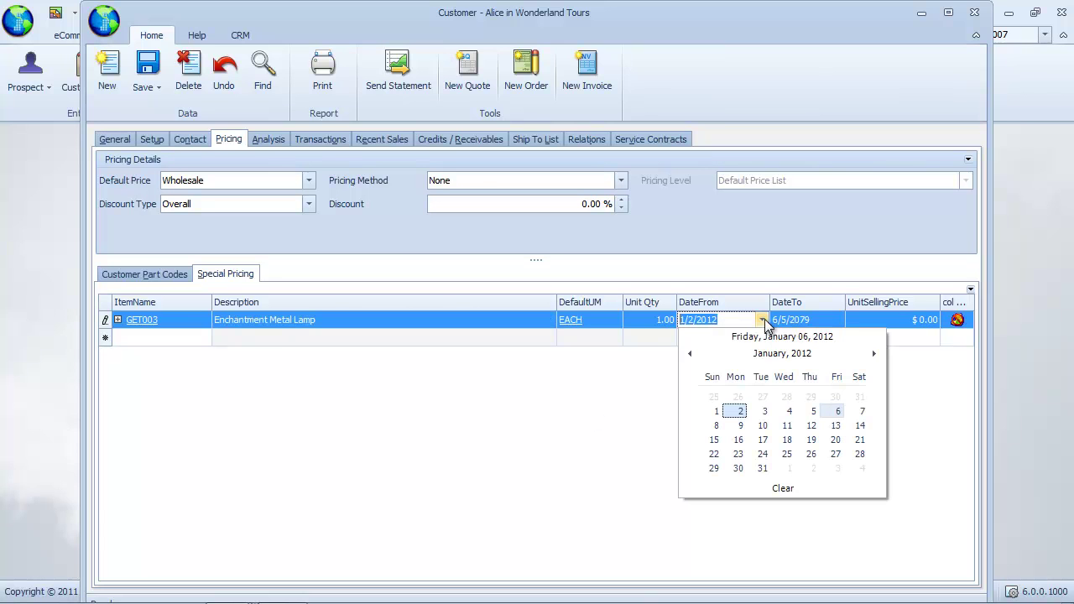
{"action": "left_click", "coordinate": [837, 411]}
{"action": "key", "text": "Tab"}
{"action": "type", "text": "2/6/2012"}
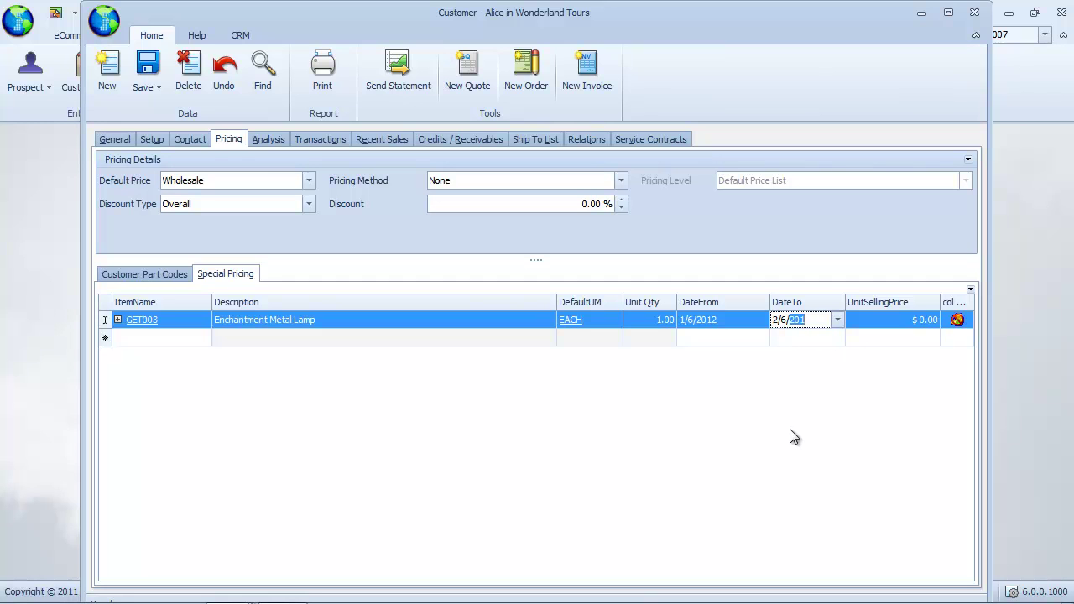
Set the special unit selling price of GET003 to $29.99
{"action": "left_click", "coordinate": [894, 320]}
{"action": "left_click_drag", "start_coordinate": [893, 319], "coordinate": [898, 463]}
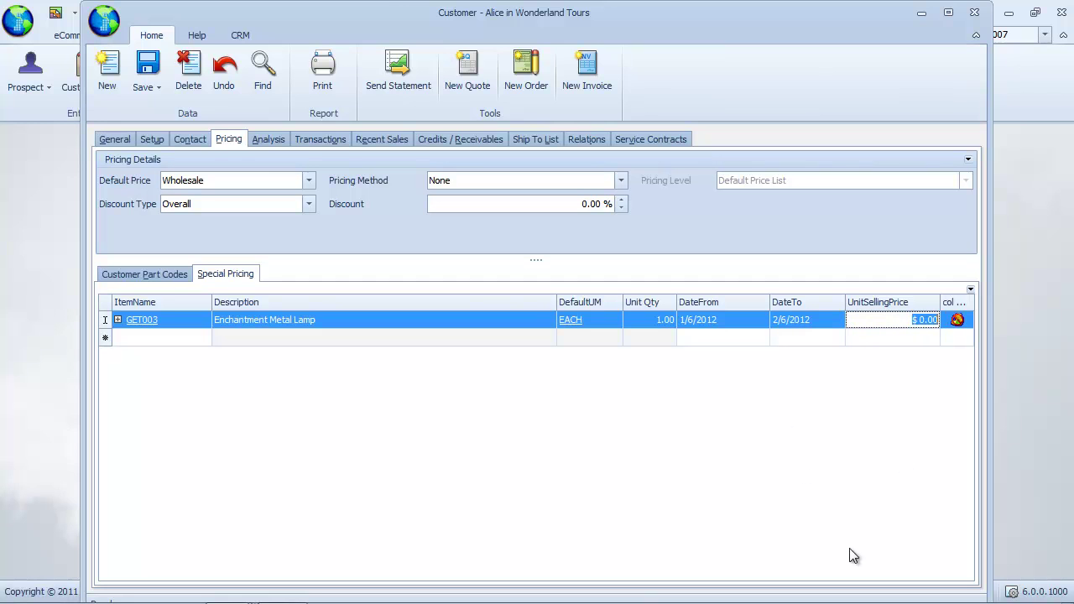
{"action": "type", "text": "29.99"}
{"action": "left_click", "coordinate": [178, 344]}
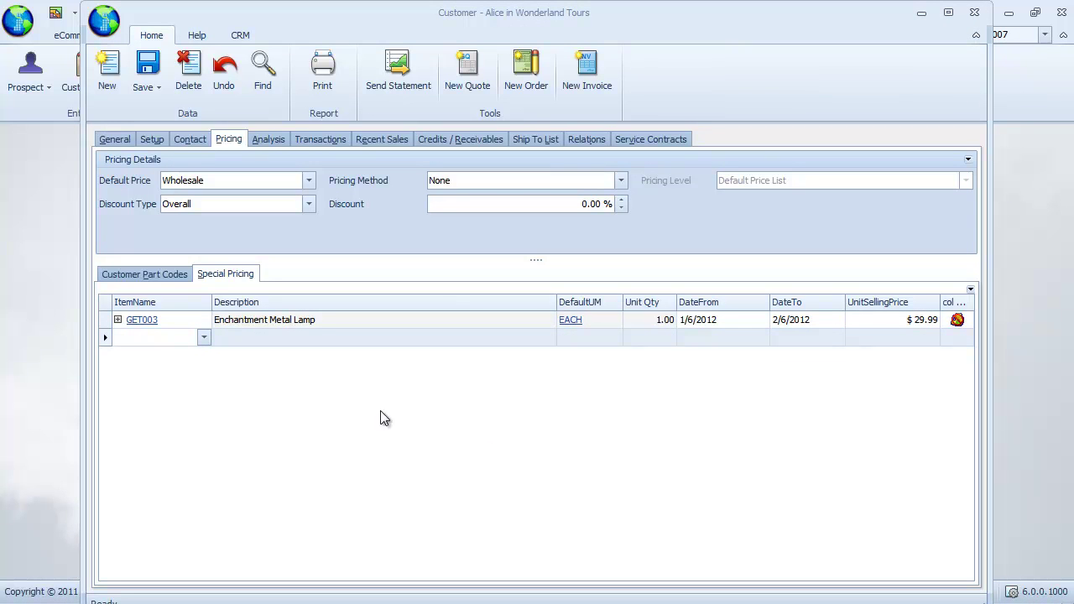
Add the matrix item GTLED-Blue-4inch to the special pricing list
{"action": "left_click", "coordinate": [236, 385]}
{"action": "left_click", "coordinate": [207, 343]}
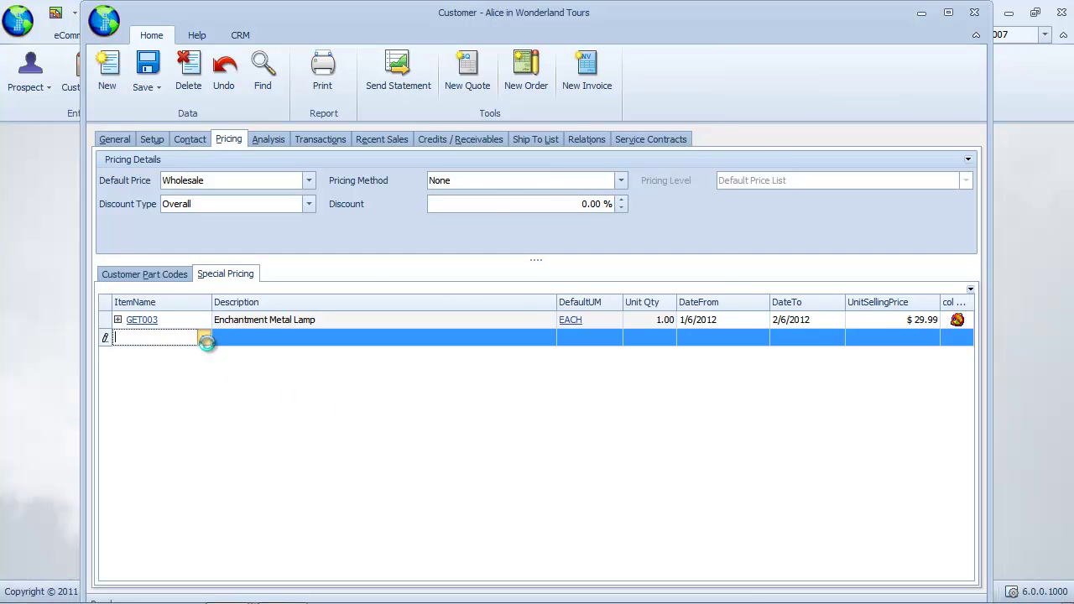
{"action": "left_click_drag", "start_coordinate": [701, 78], "coordinate": [689, 135]}
{"action": "left_click", "coordinate": [687, 144]}
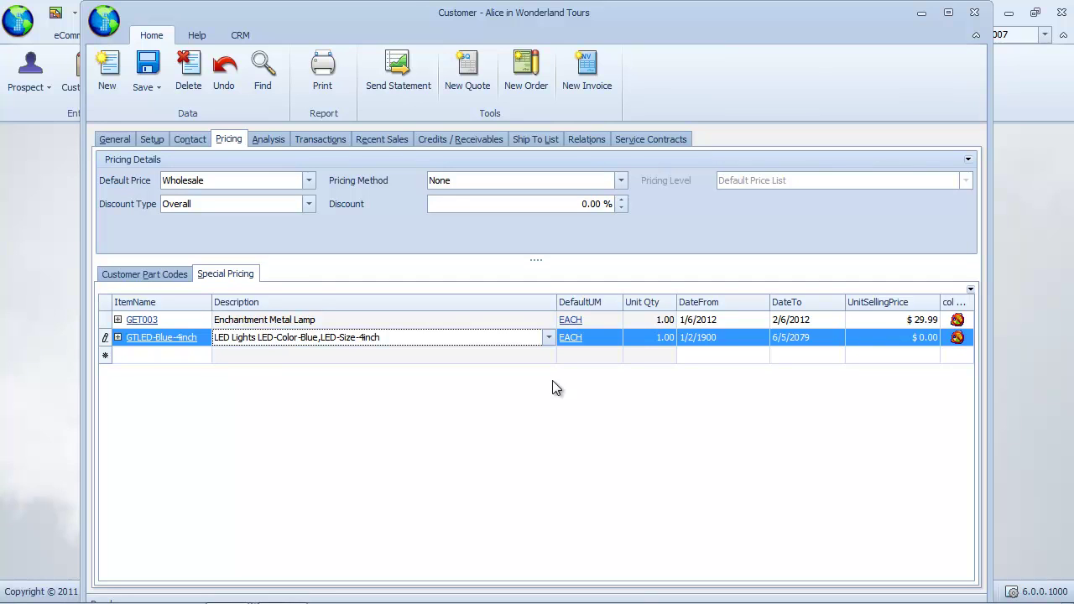
Set GTLED-Blue-4inch's special price period to start on 1/6/2012 and end on 2/6/2012
{"action": "left_click", "coordinate": [736, 336]}
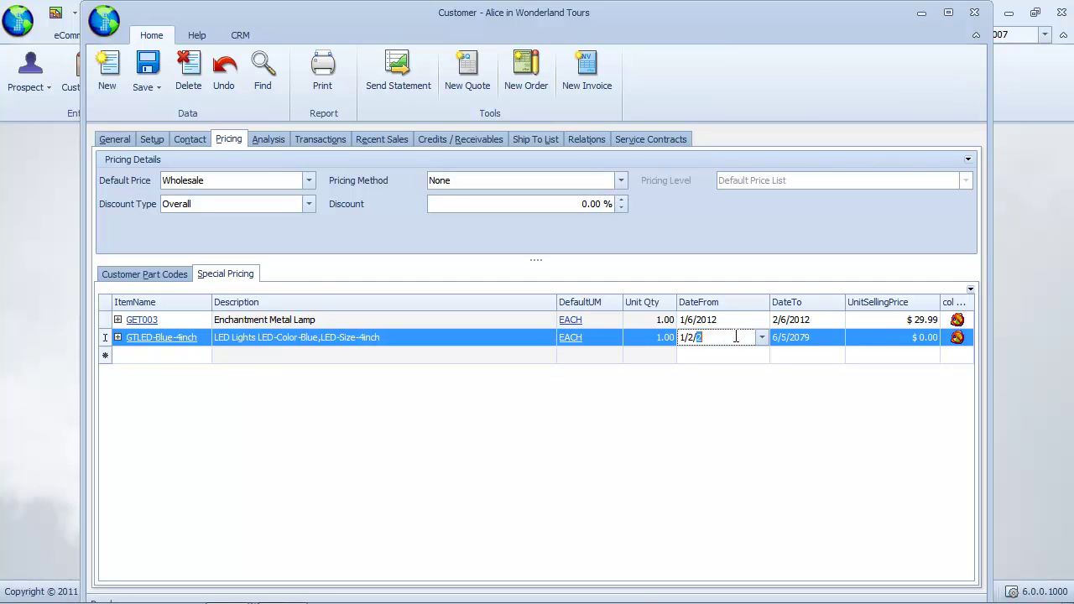
{"action": "type", "text": "12"}
{"action": "left_click", "coordinate": [777, 339]}
{"action": "left_click", "coordinate": [780, 340]}
{"action": "type", "text": "16"}
{"action": "key", "text": "Left"}
{"action": "key", "text": "Left"}
{"action": "key", "text": "Right"}
{"action": "type", "text": "5"}
{"action": "key", "text": "Left"}
{"action": "type", "text": "2"}
{"action": "key", "text": "Right"}
{"action": "type", "text": "6/2012"}
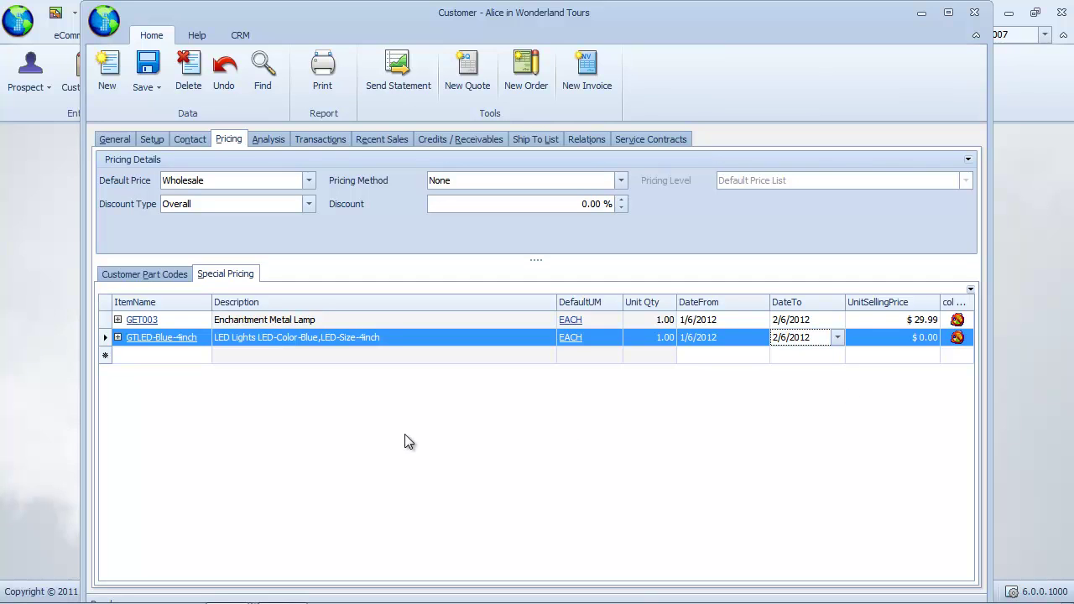
Set the first quantity price break of GTLED-Blue-4inch's EACH unit to 2 to 5 pieces at $0.50
{"action": "left_click", "coordinate": [117, 337]}
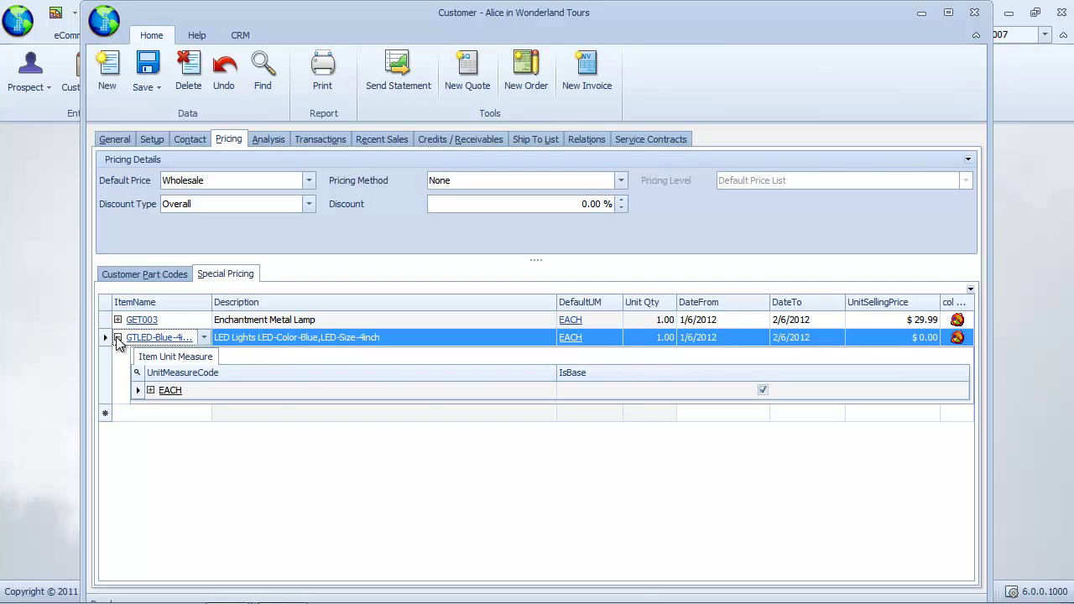
{"action": "left_click", "coordinate": [279, 389]}
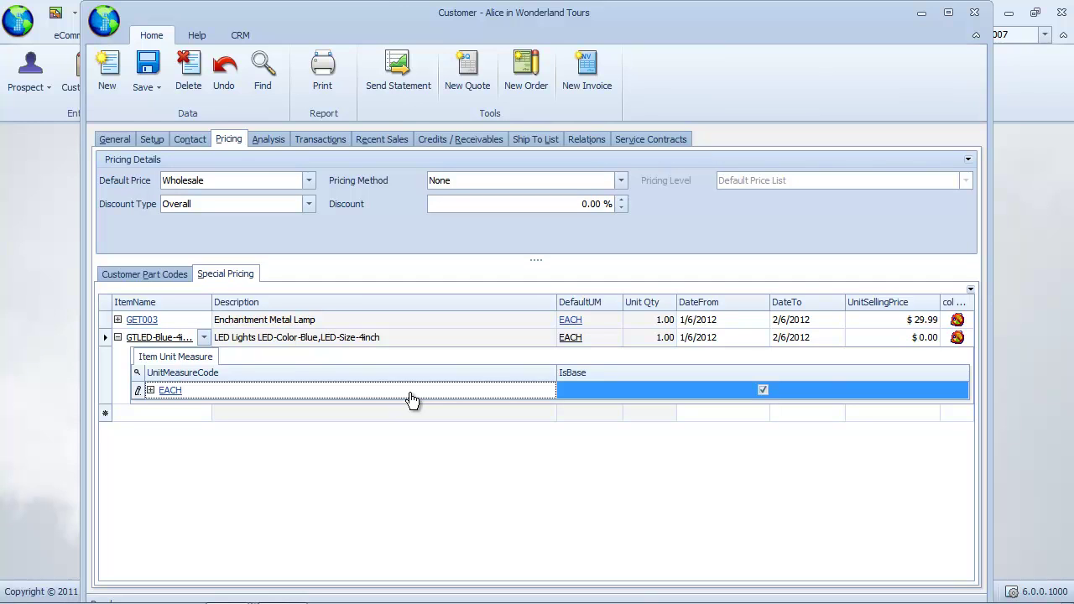
{"action": "left_click", "coordinate": [150, 390]}
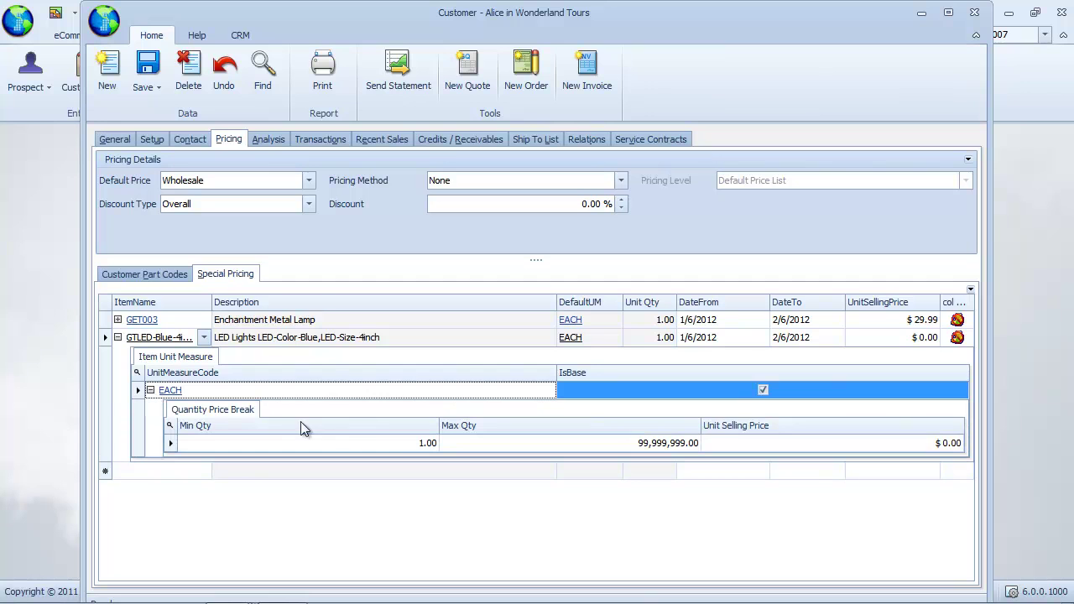
{"action": "left_click", "coordinate": [386, 448]}
{"action": "type", "text": "2"}
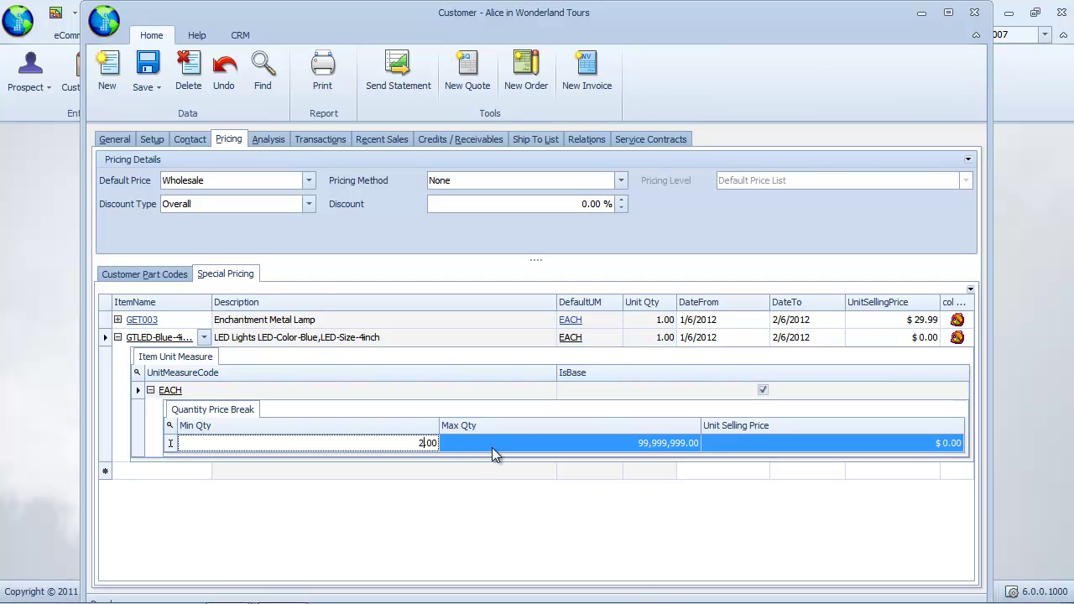
{"action": "left_click", "coordinate": [492, 447]}
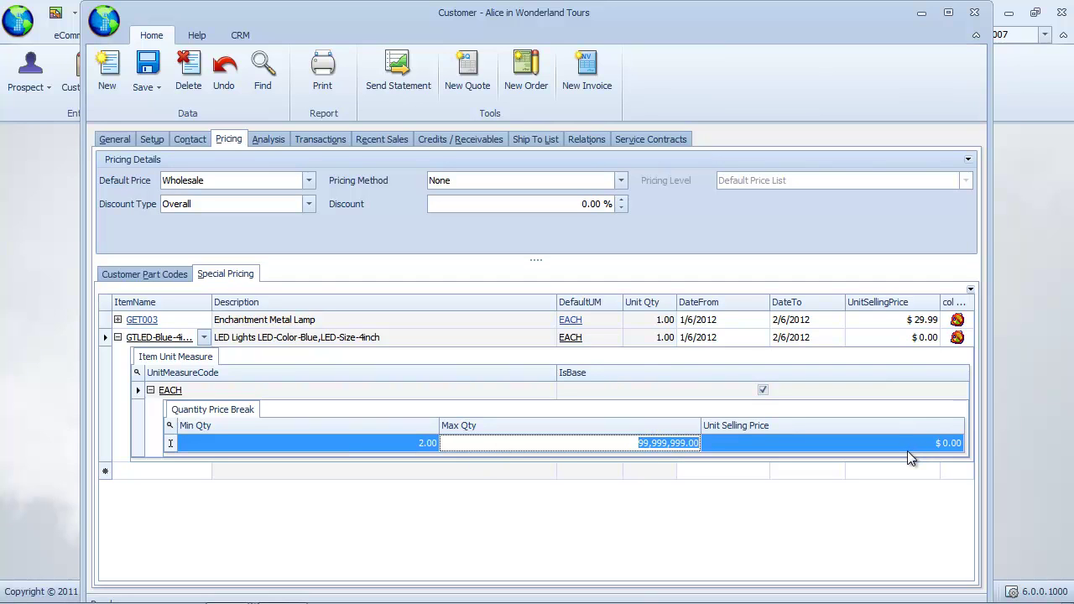
{"action": "type", "text": "5"}
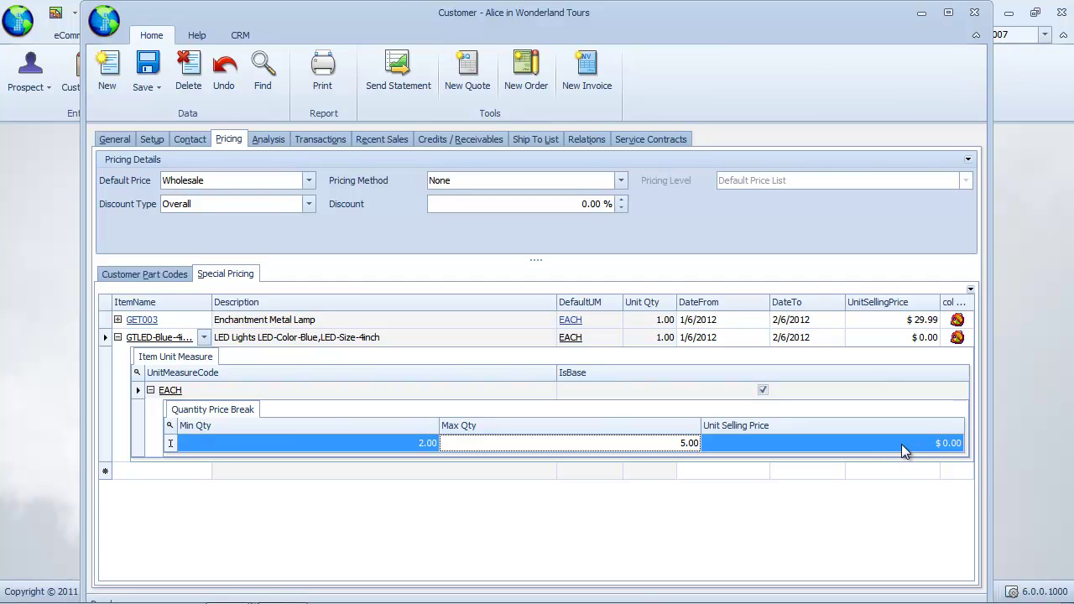
{"action": "left_click", "coordinate": [901, 444]}
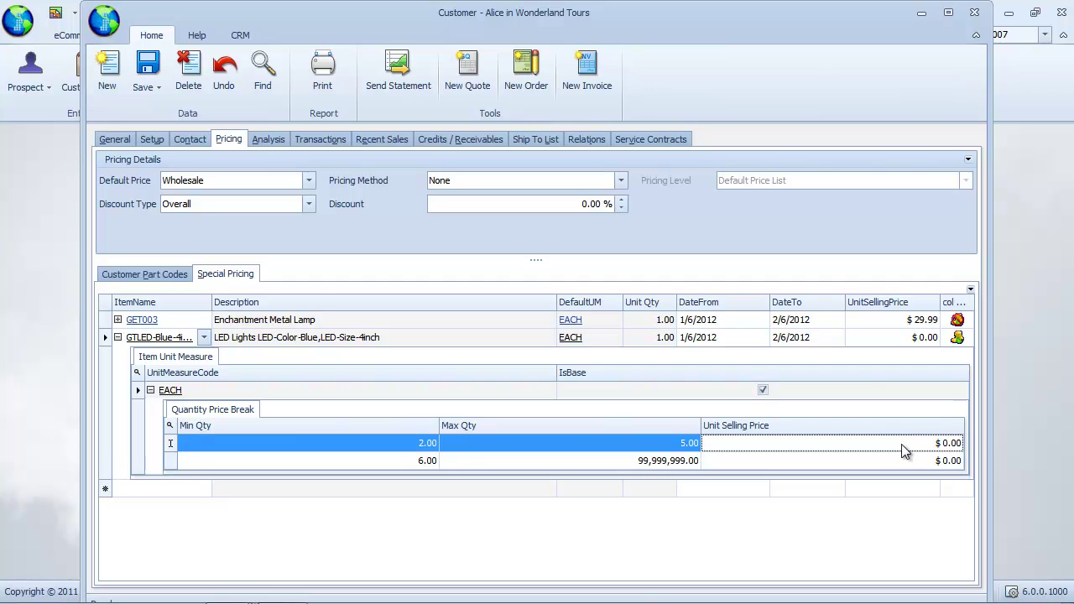
{"action": "type", "text": "0.5"}
Give the second price break a maximum quantity of 9 at $0.45, and price the break starting at 10 at $0.35
{"action": "key", "text": "Tab"}
{"action": "key", "text": "Tab"}
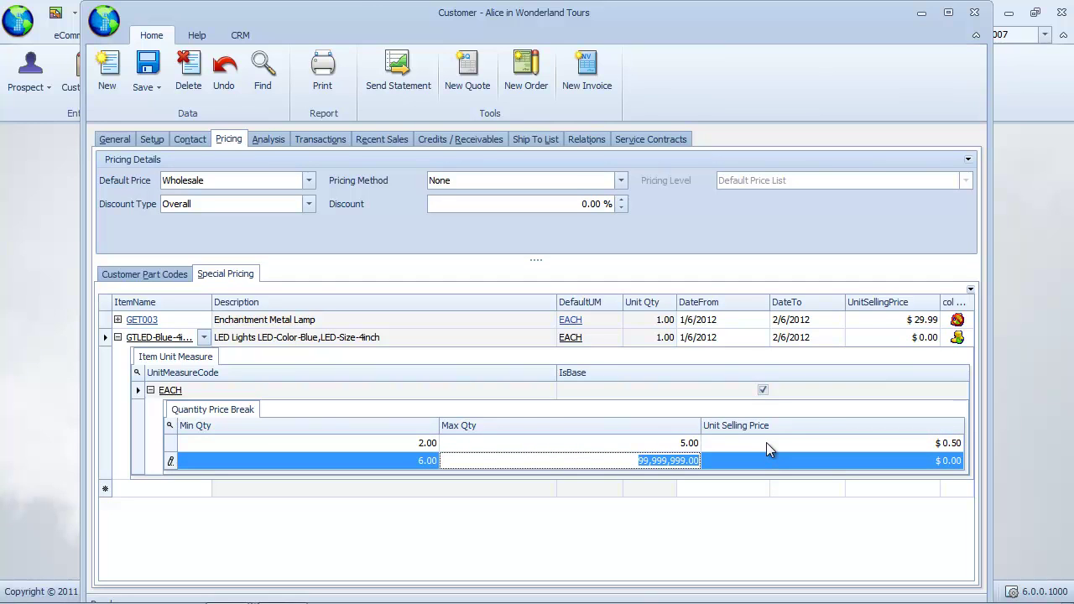
{"action": "type", "text": "9"}
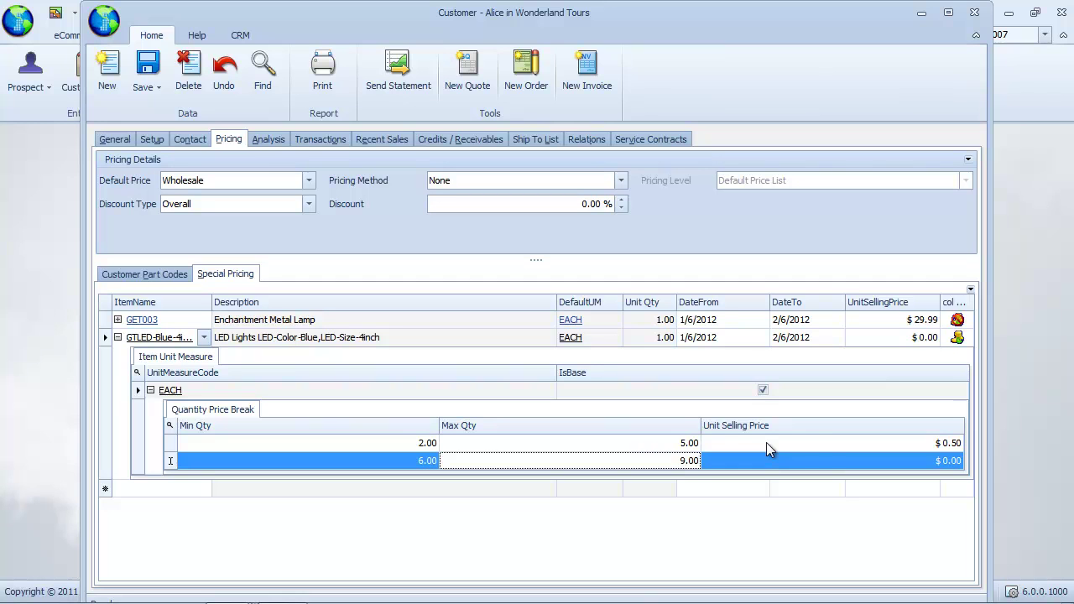
{"action": "key", "text": "Tab"}
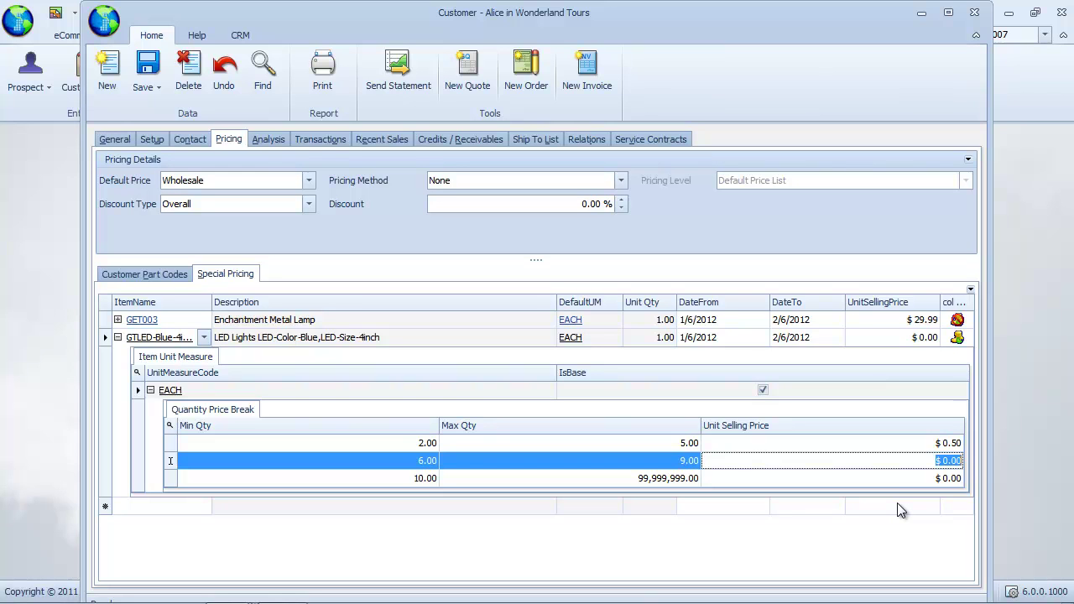
{"action": "type", "text": "0.45"}
{"action": "left_click", "coordinate": [759, 478]}
{"action": "type", "text": "0.35"}
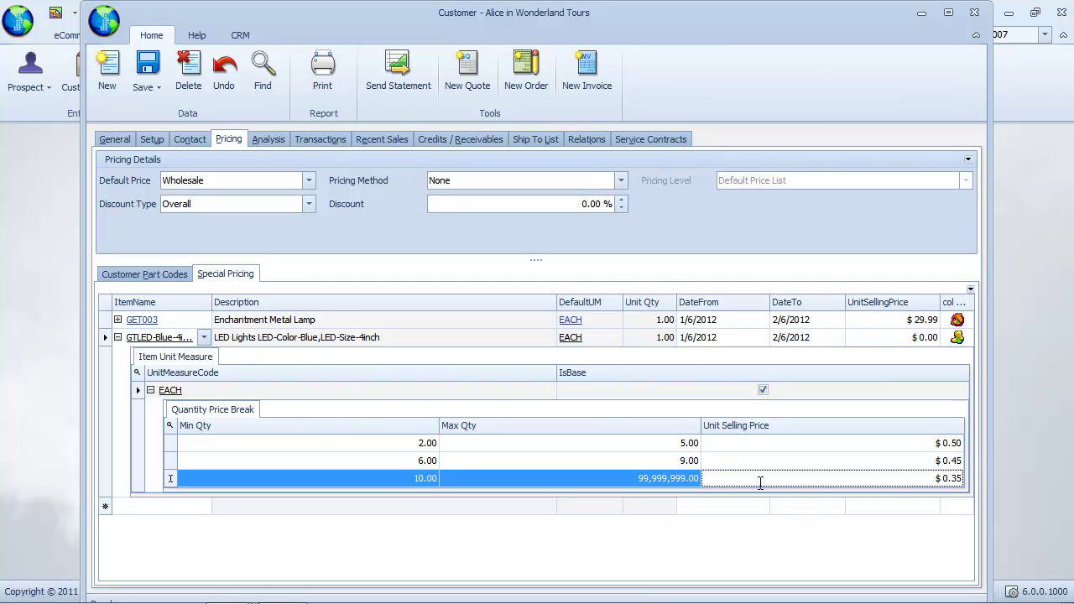
{"action": "left_click", "coordinate": [660, 549]}
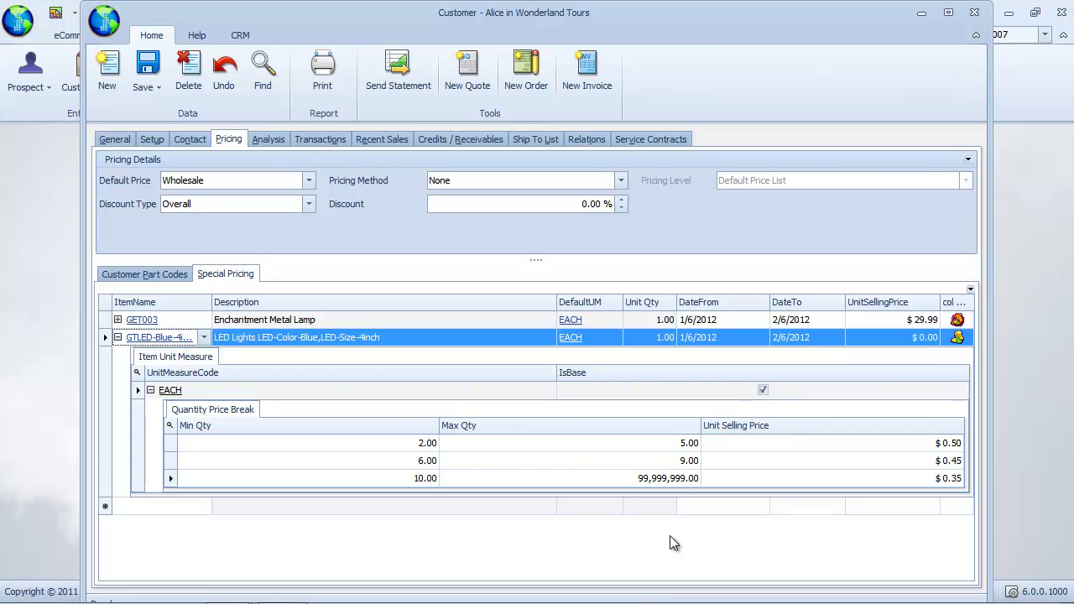
Add the matrix item GTLED-Red-4inch to the special pricing list and expand its unit measures
{"action": "left_click", "coordinate": [226, 506]}
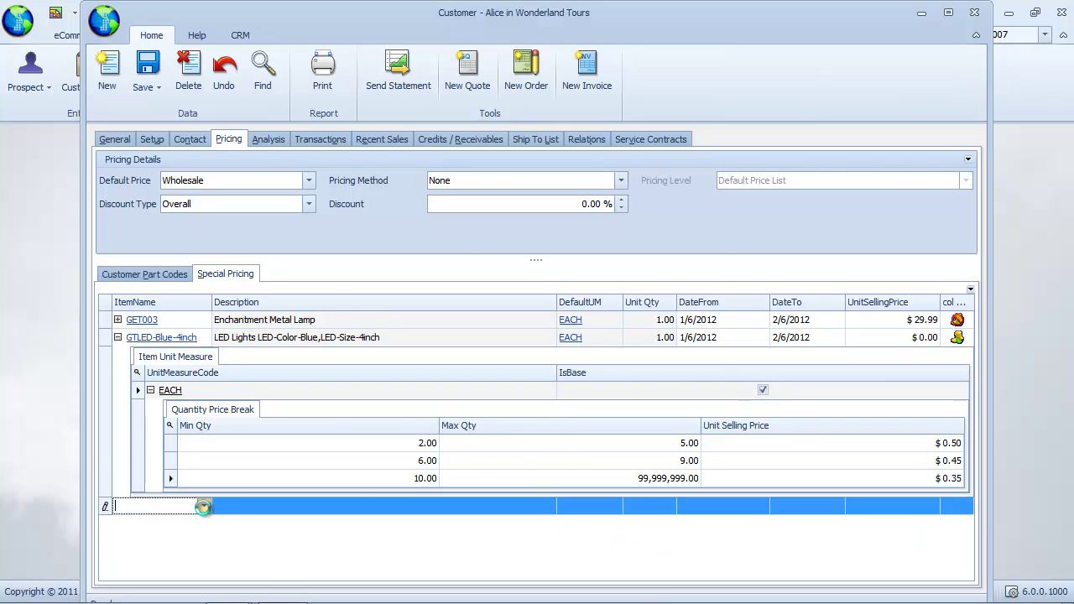
{"action": "left_click", "coordinate": [203, 506]}
{"action": "left_click_drag", "start_coordinate": [704, 245], "coordinate": [698, 303]}
{"action": "left_click", "coordinate": [251, 368]}
{"action": "left_click", "coordinate": [646, 459]}
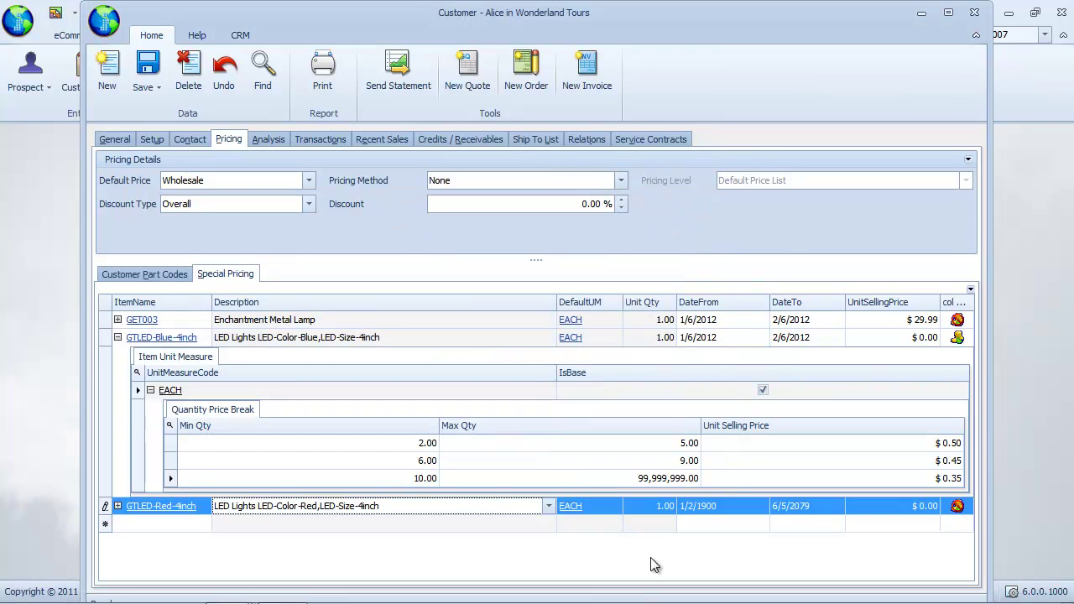
{"action": "right_click", "coordinate": [386, 514]}
{"action": "left_click", "coordinate": [453, 518]}
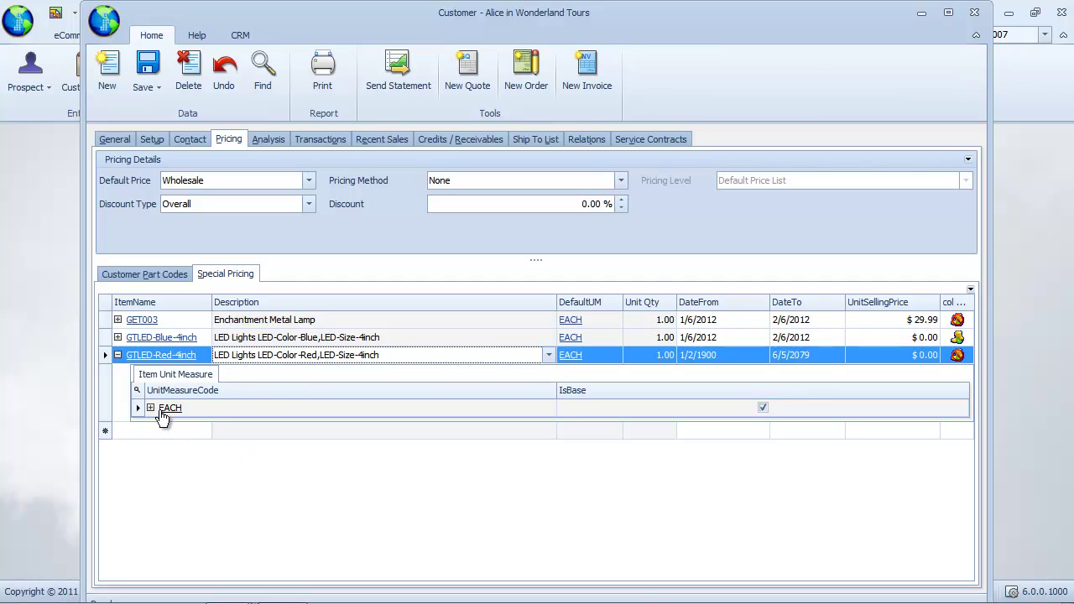
Generate replacement quantity price breaks for GTLED-Red-4inch's EACH unit at intervals of 10, with the final break starting at 101
{"action": "right_click", "coordinate": [204, 409]}
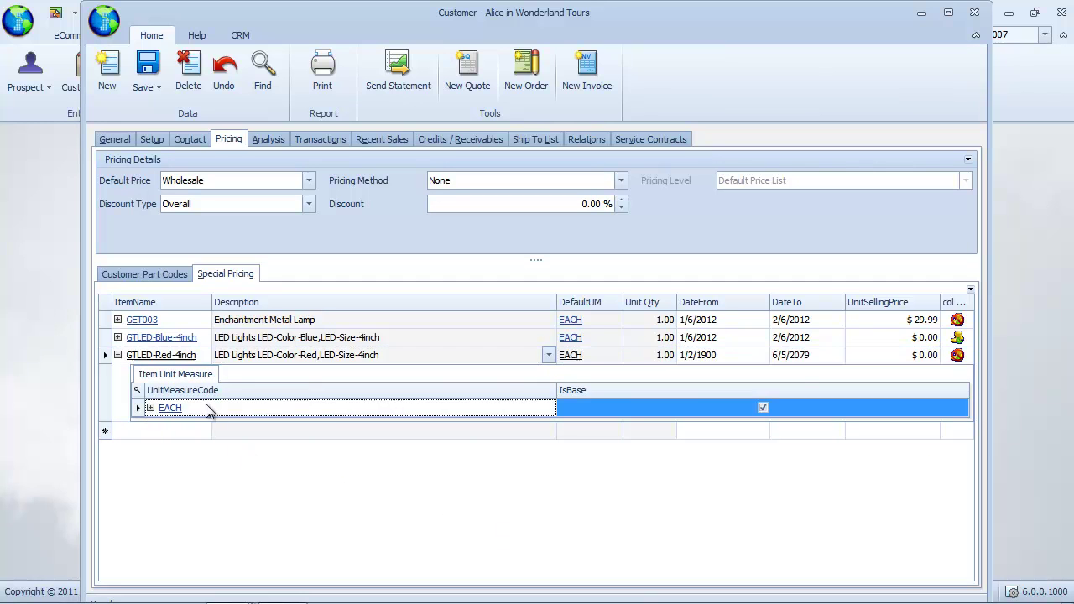
{"action": "left_click", "coordinate": [256, 414]}
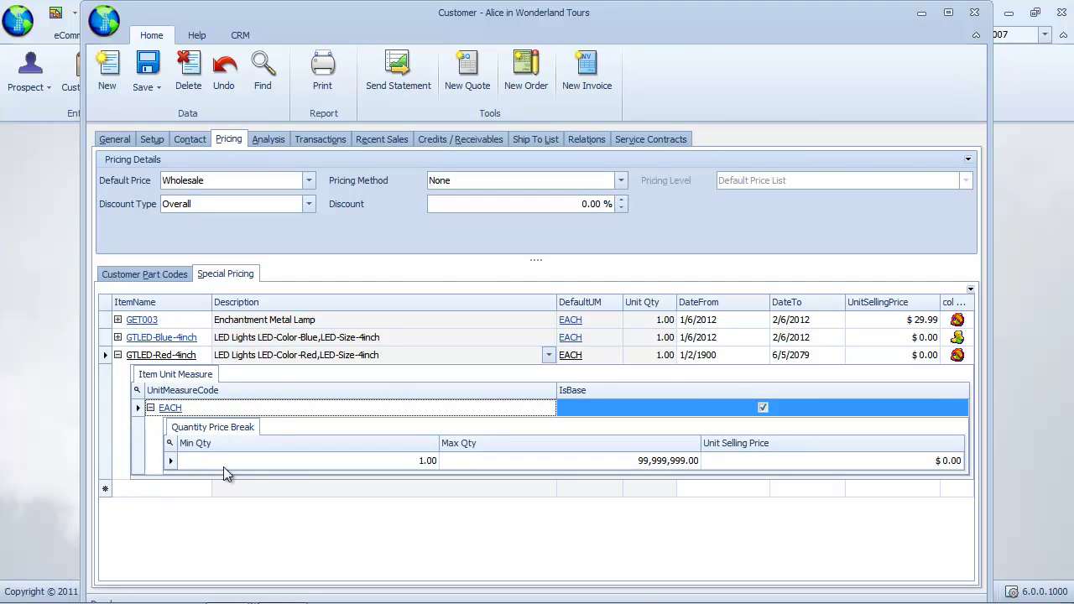
{"action": "right_click", "coordinate": [278, 460]}
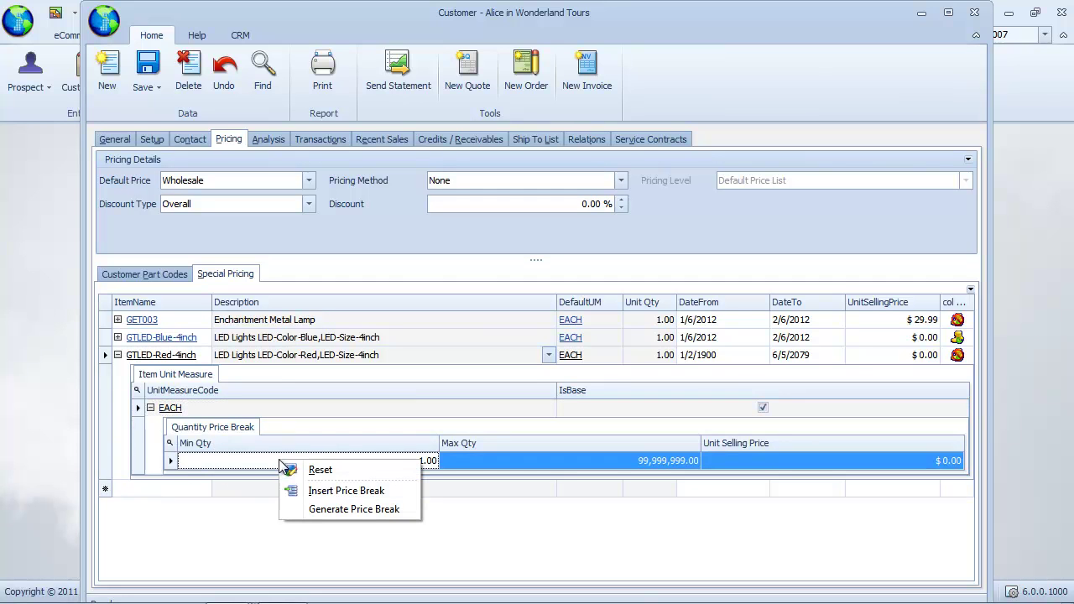
{"action": "left_click", "coordinate": [411, 510]}
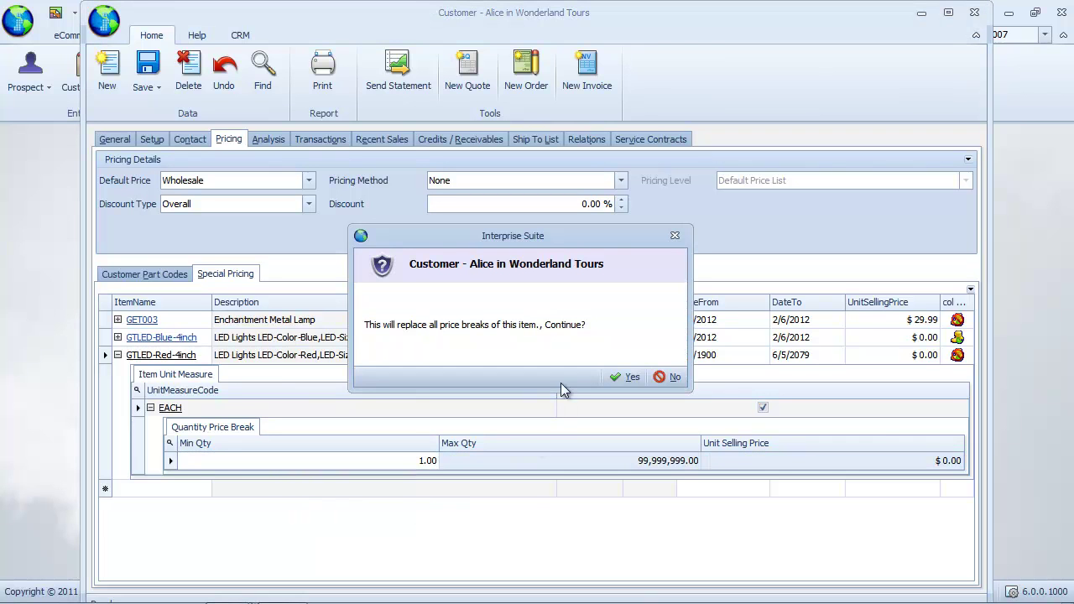
{"action": "left_click", "coordinate": [603, 375]}
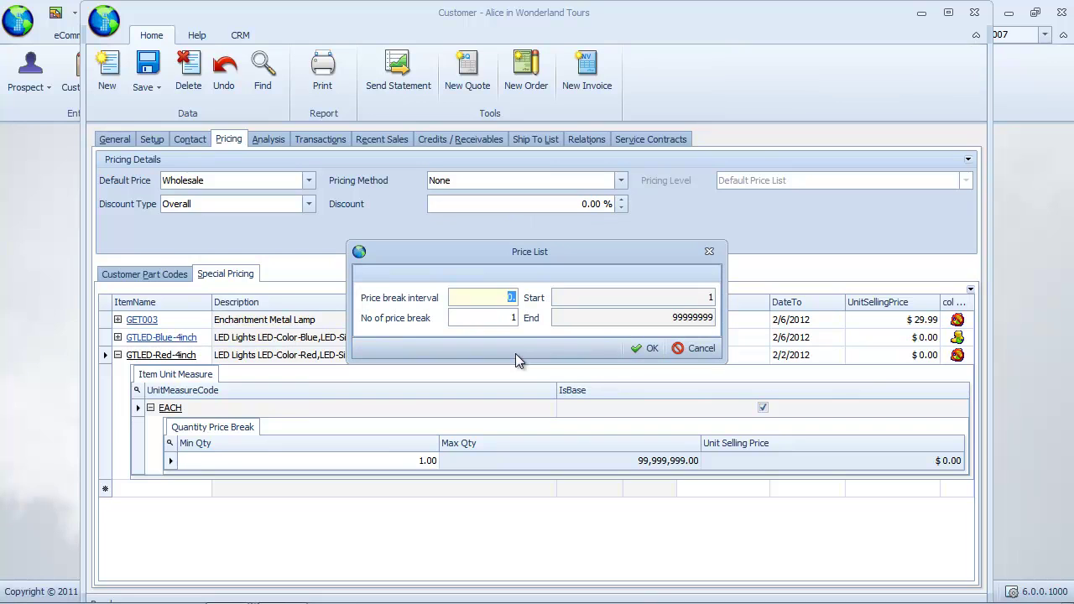
{"action": "type", "text": "10"}
{"action": "left_click", "coordinate": [504, 318]}
{"action": "type", "text": "1"}
{"action": "left_click", "coordinate": [648, 349]}
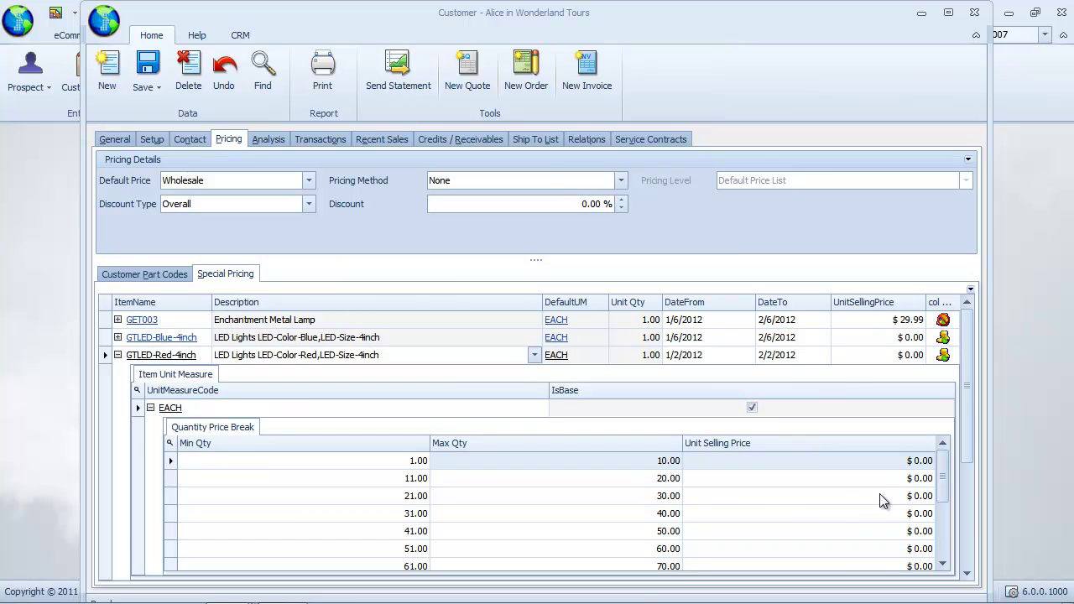
Set the unit selling price of GTLED-Red-4inch's 1 to 10 piece break to $3.00
{"action": "scroll", "coordinate": [879, 494], "scroll_direction": "down", "scroll_amount": 1}
{"action": "left_click", "coordinate": [801, 426]}
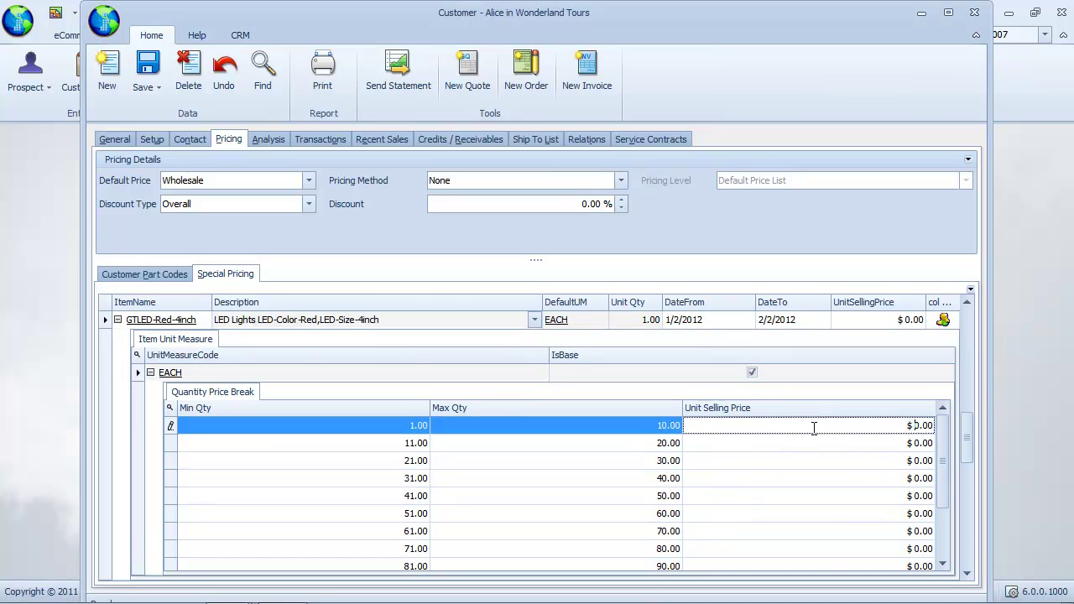
{"action": "type", "text": "3"}
{"action": "key", "text": "Return"}
{"action": "type", "text": "2.75"}
{"action": "key", "text": "Return"}
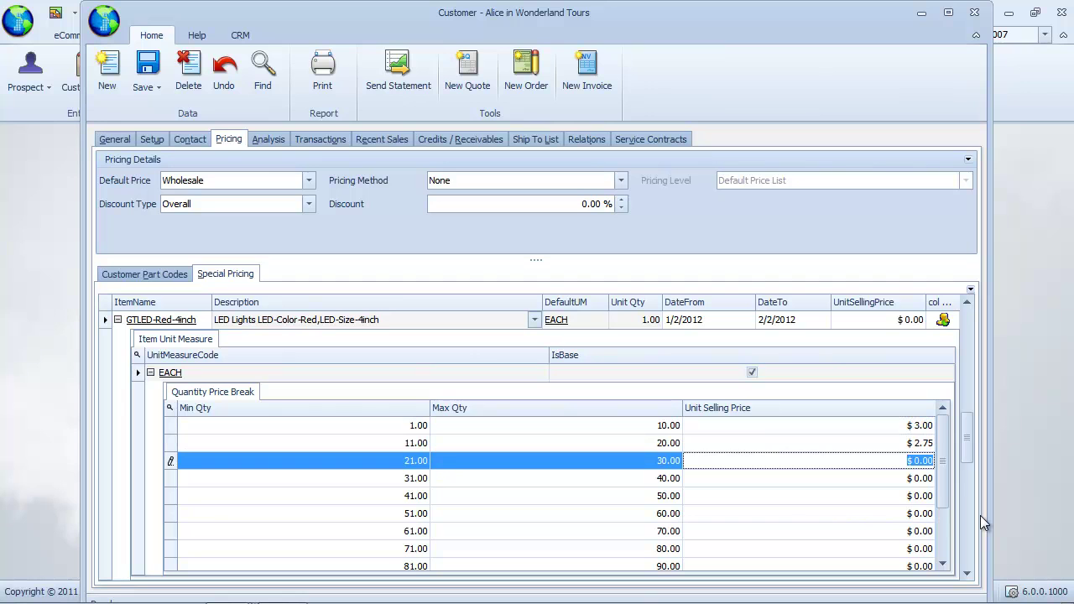
{"action": "key", "text": "Up"}
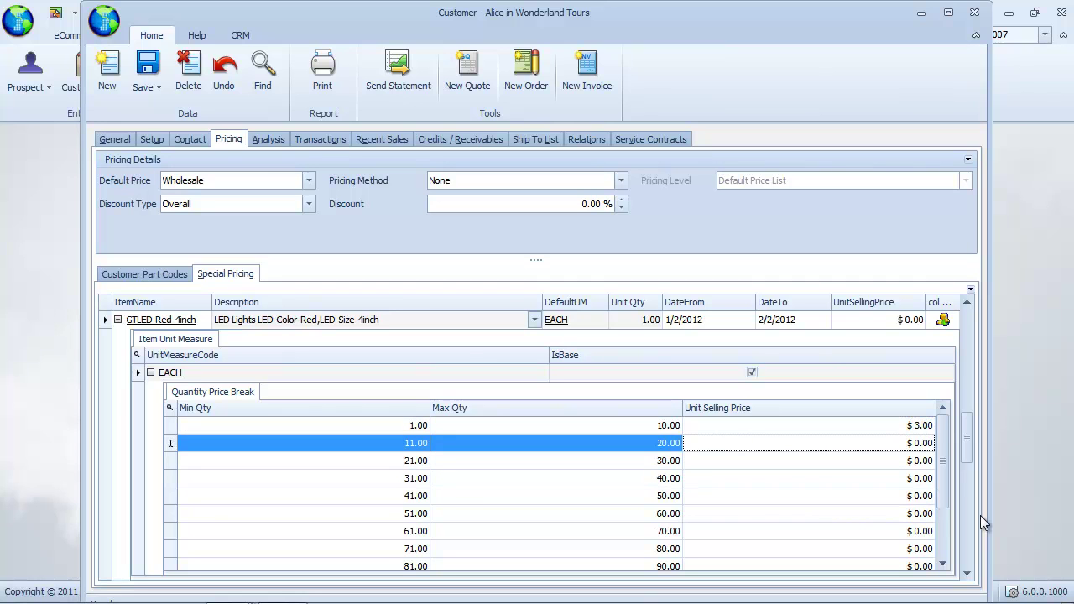
Price the five breaks from 11 to 60 pieces at $2.95, $2.90, $2.85, $2.80 and $2.75 in order
{"action": "type", "text": "2.95"}
{"action": "key", "text": "Return"}
{"action": "type", "text": "2.9"}
{"action": "key", "text": "Return"}
{"action": "type", "text": "2.85"}
{"action": "key", "text": "Return"}
{"action": "type", "text": "2.8"}
{"action": "key", "text": "Return"}
{"action": "type", "text": "2.75"}
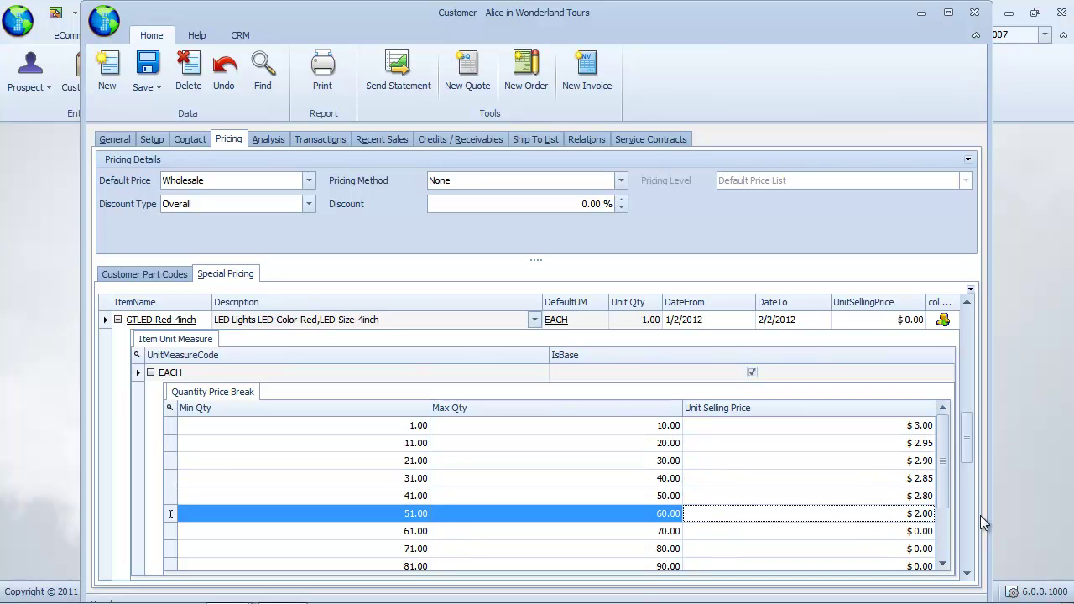
{"action": "key", "text": "Return"}
Price the four breaks from 61 to 100 pieces at $2.70, $2.65, $2.60 and $2.55, and the break from 101 at $2.00
{"action": "type", "text": "2.7"}
{"action": "key", "text": "Return"}
{"action": "type", "text": "2.65"}
{"action": "key", "text": "Return"}
{"action": "type", "text": "2.6"}
{"action": "key", "text": "Return"}
{"action": "type", "text": "2.55"}
{"action": "key", "text": "Return"}
{"action": "type", "text": "2"}
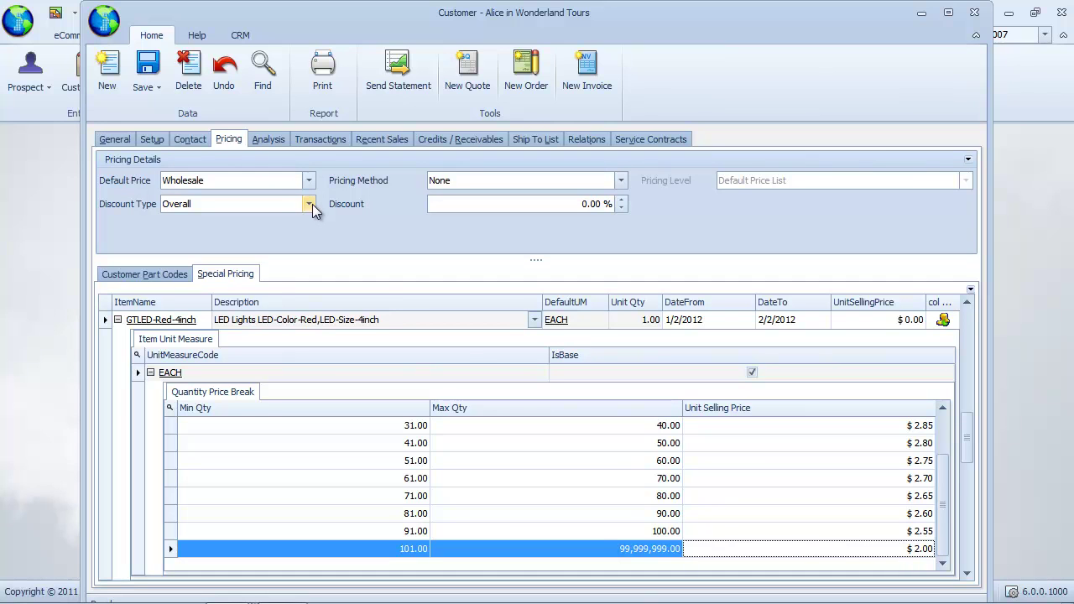
Collapse GTLED-Red-4inch's unit measure details in the special pricing list and save the customer record
{"action": "left_click", "coordinate": [123, 323]}
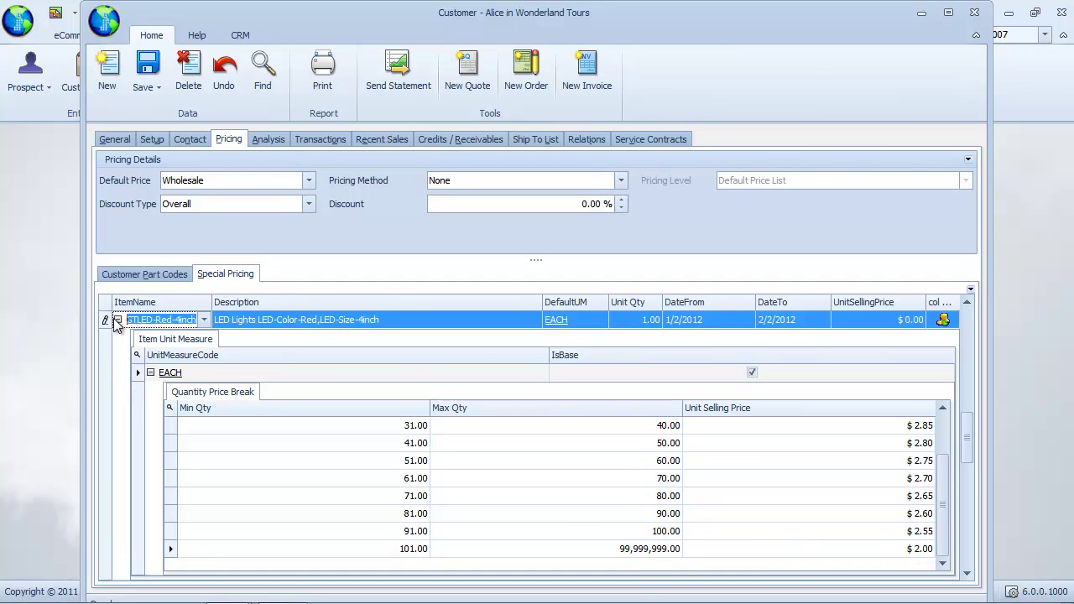
{"action": "left_click", "coordinate": [118, 319]}
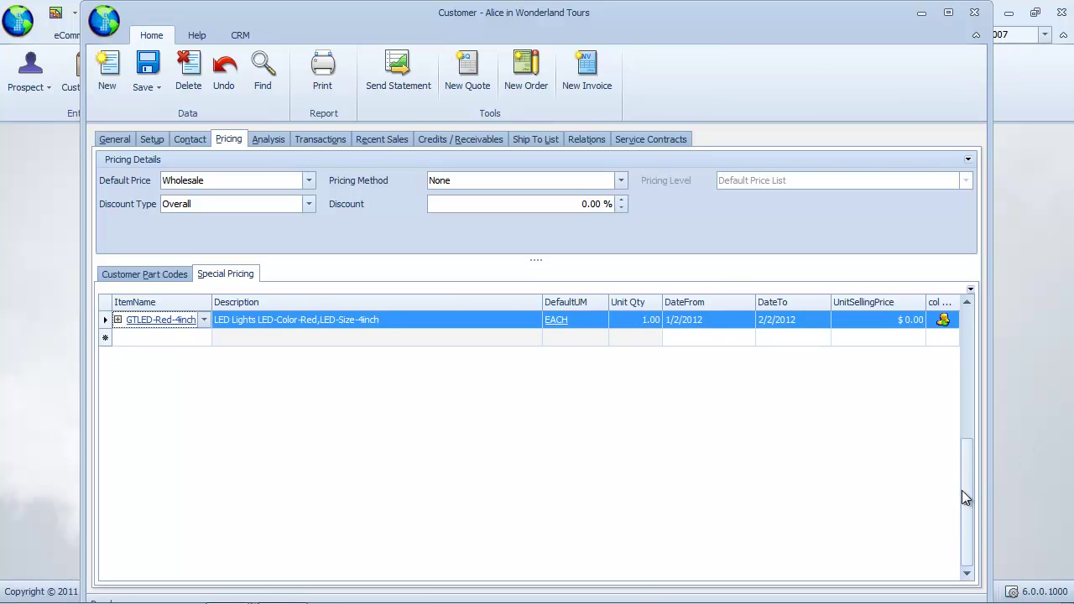
{"action": "scroll", "coordinate": [961, 490], "scroll_direction": "up", "scroll_amount": 2}
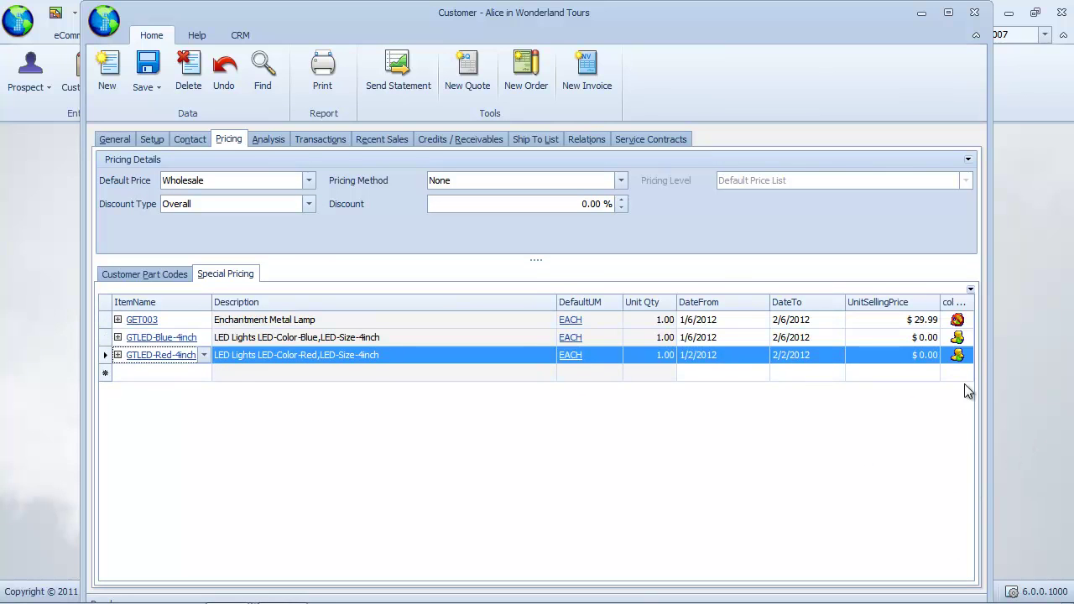
{"action": "left_click", "coordinate": [966, 338]}
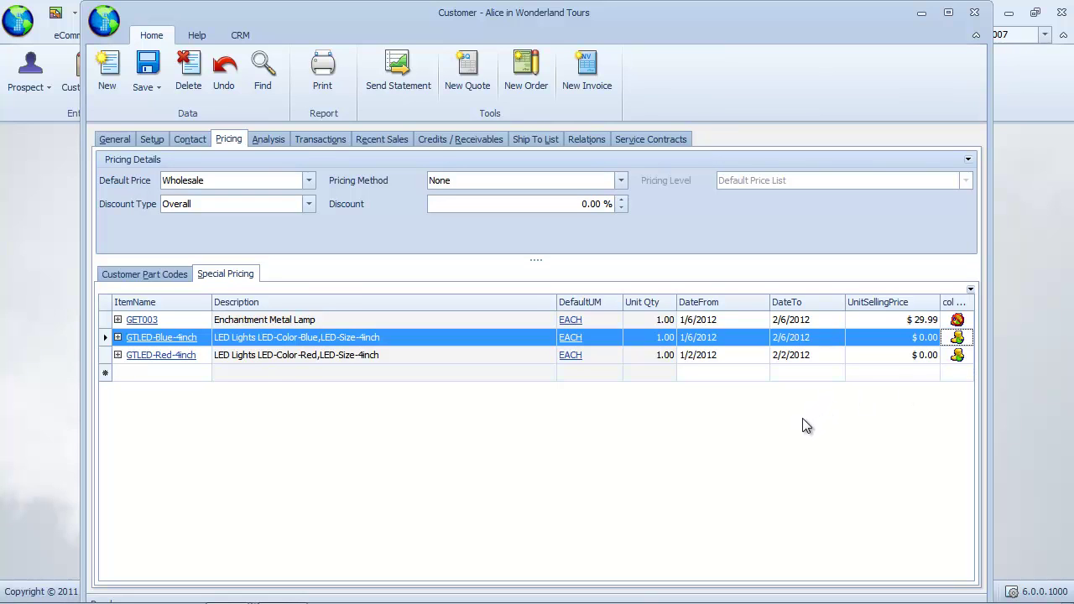
{"action": "left_click", "coordinate": [150, 93]}
{"action": "left_click", "coordinate": [171, 113]}
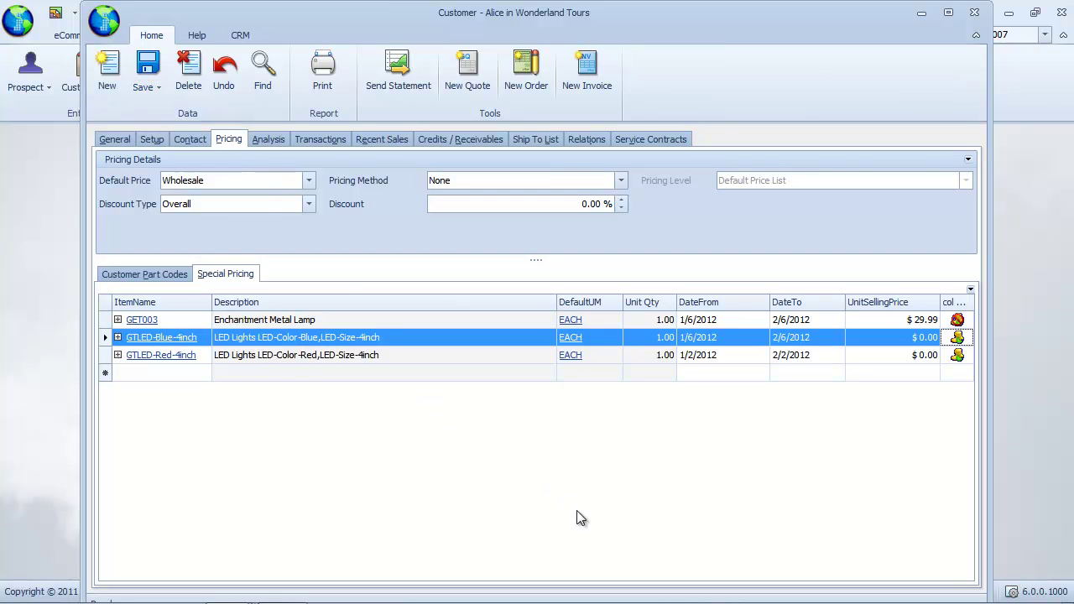